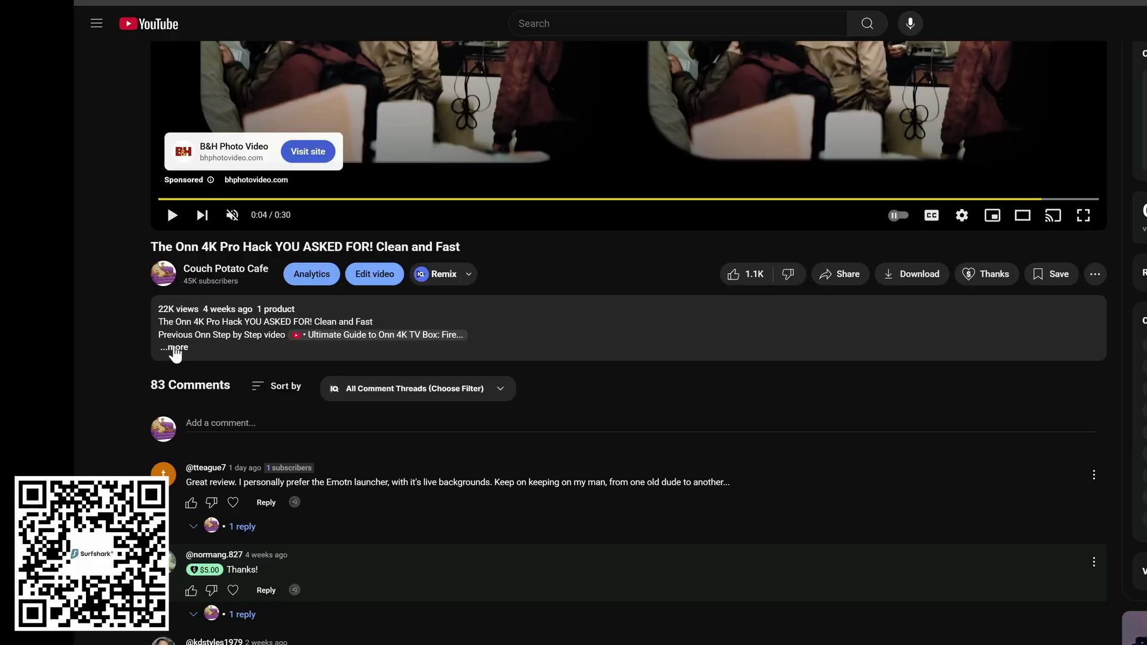
Expand the YouTube video description with '...more'.
click(174, 350)
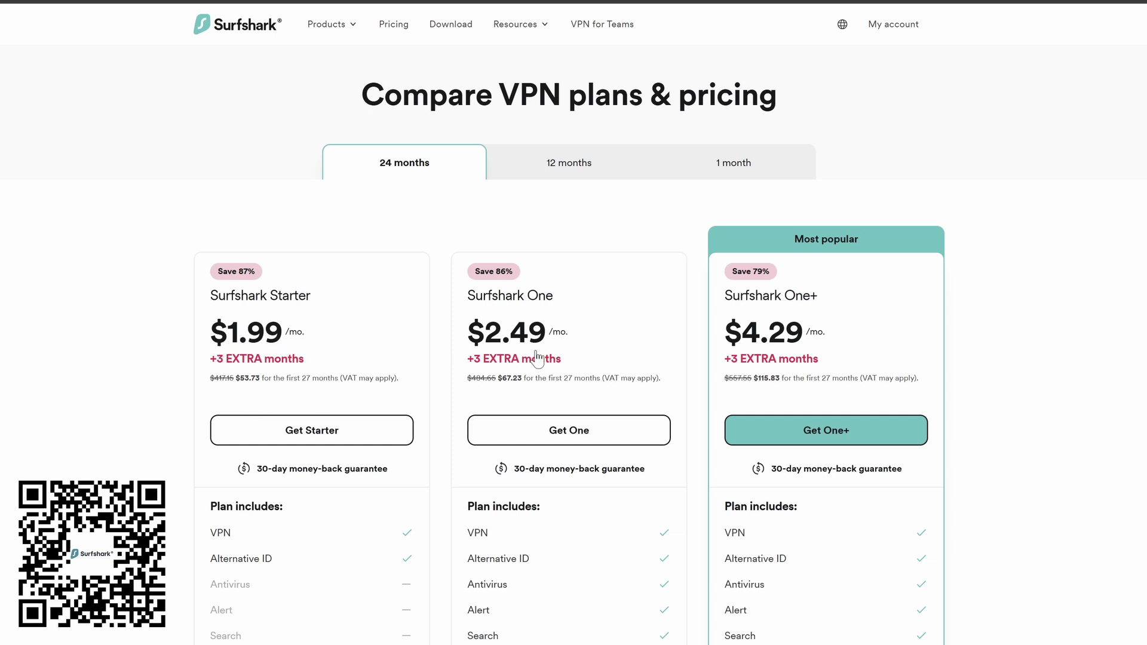
scroll(515, 636, down, 2)
scroll(515, 636, down, 4)
scroll(515, 636, down, 4)
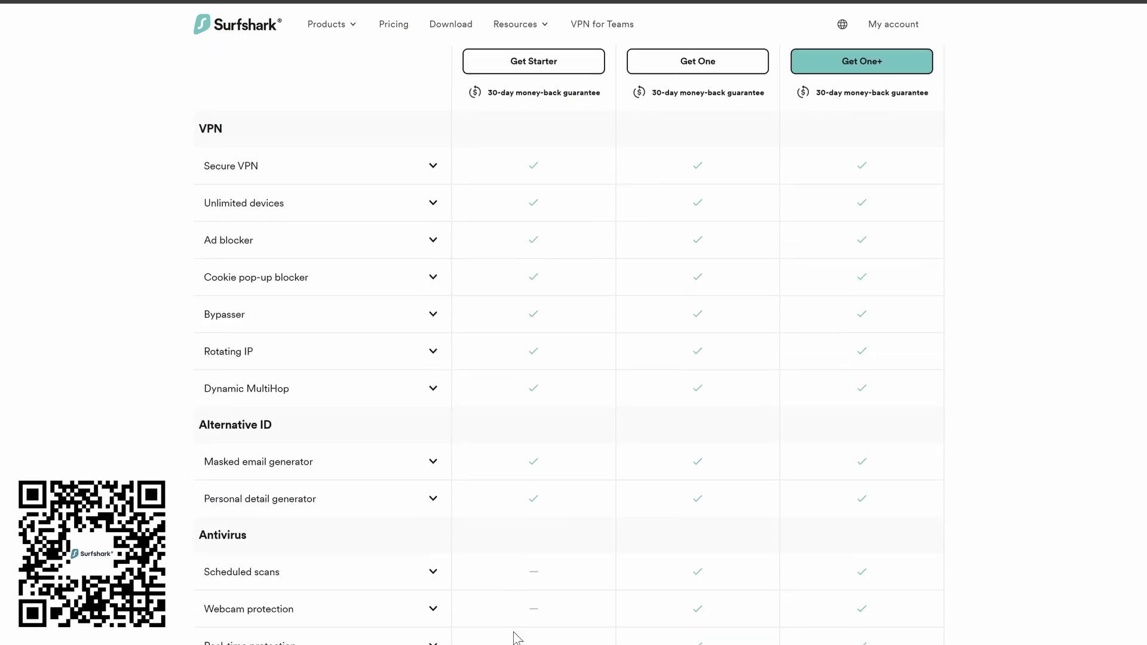
scroll(516, 636, down, 1)
scroll(515, 636, down, 3)
scroll(515, 636, down, 2)
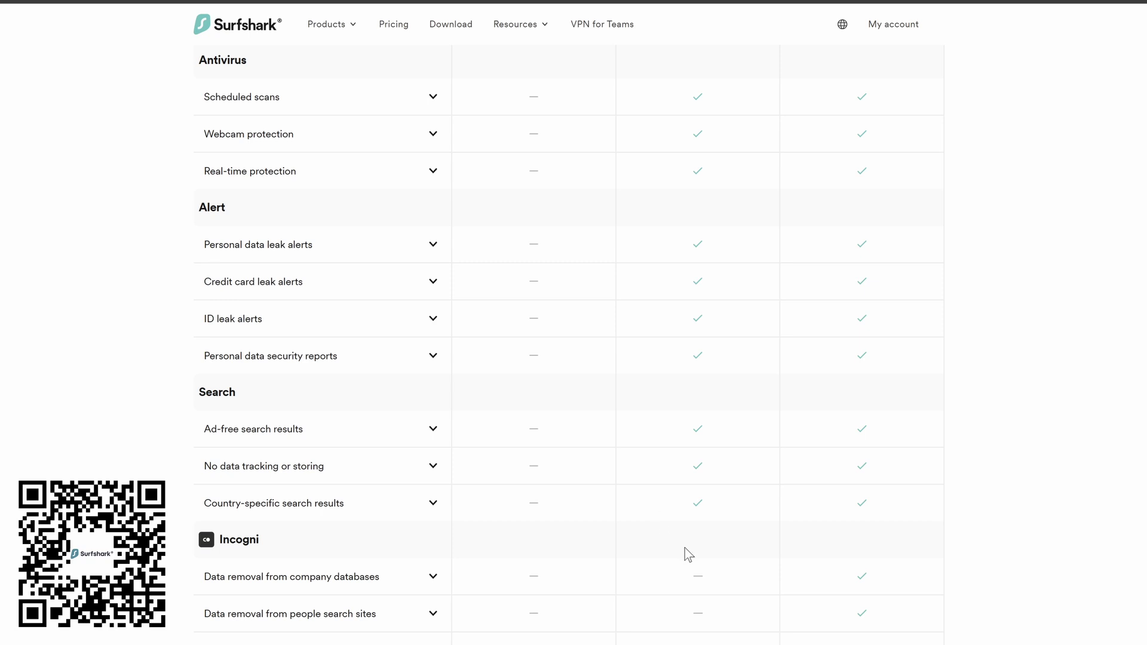
scroll(685, 549, down, 1)
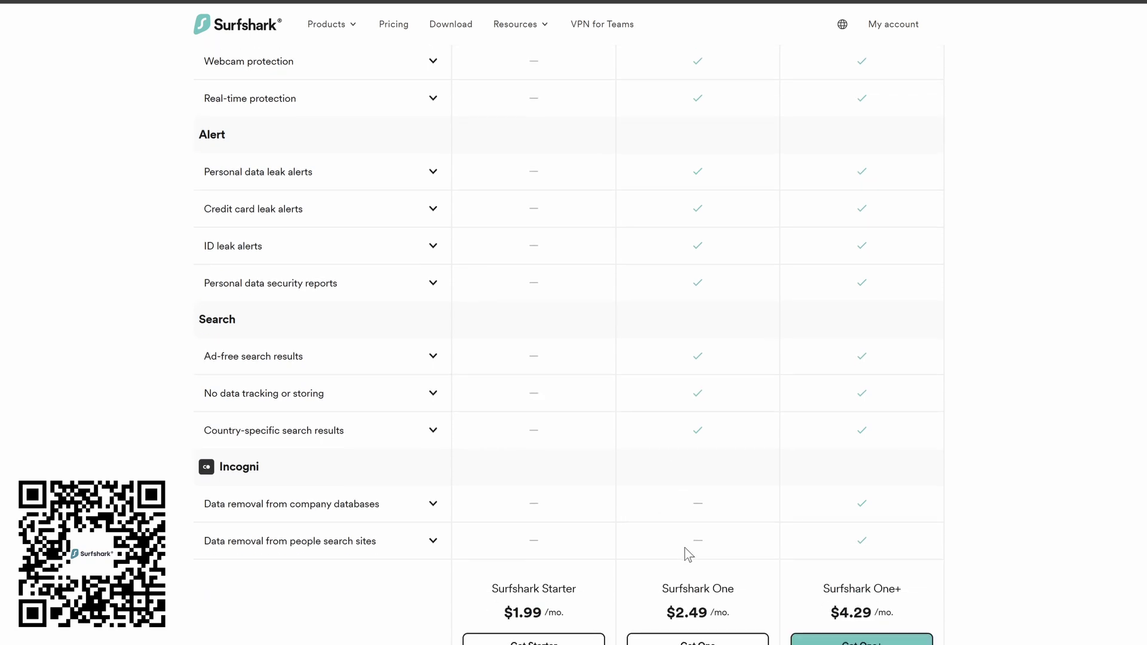
scroll(685, 548, up, 5)
scroll(685, 548, up, 10)
scroll(685, 549, up, 1)
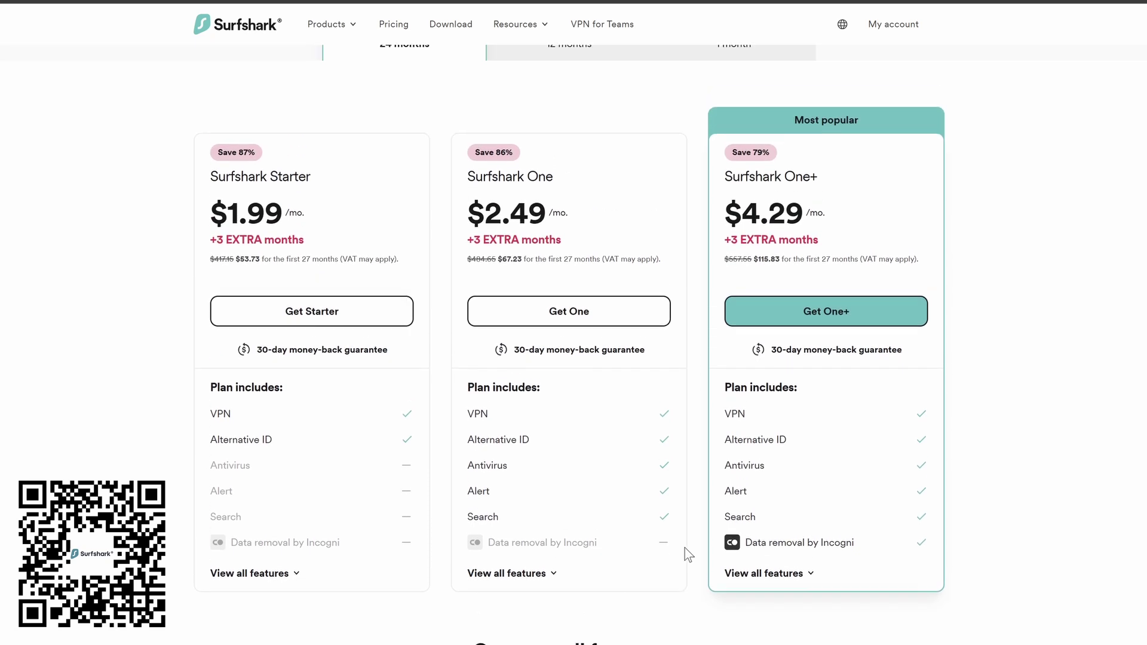
scroll(684, 554, up, 1)
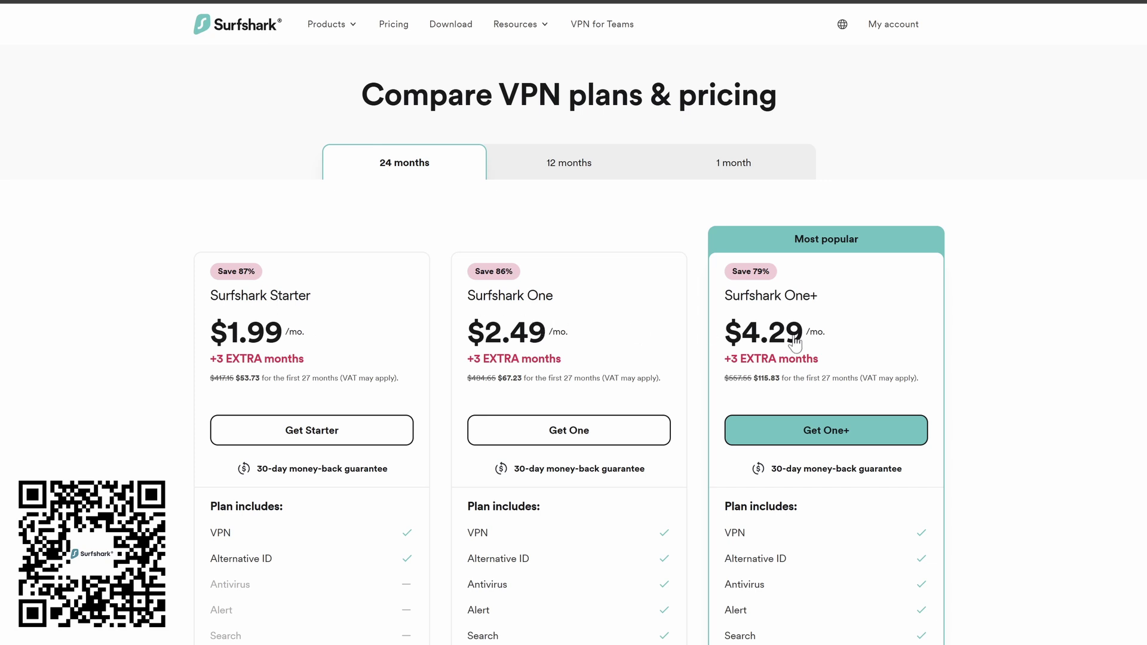
scroll(795, 342, down, 2)
scroll(794, 341, down, 2)
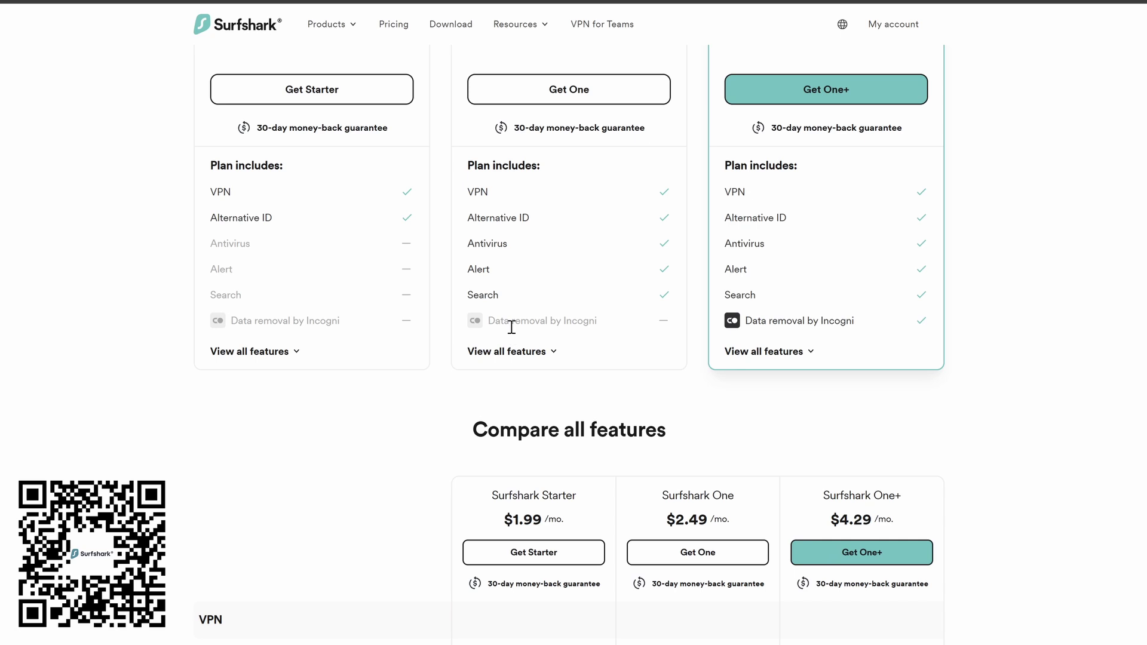
scroll(512, 326, up, 4)
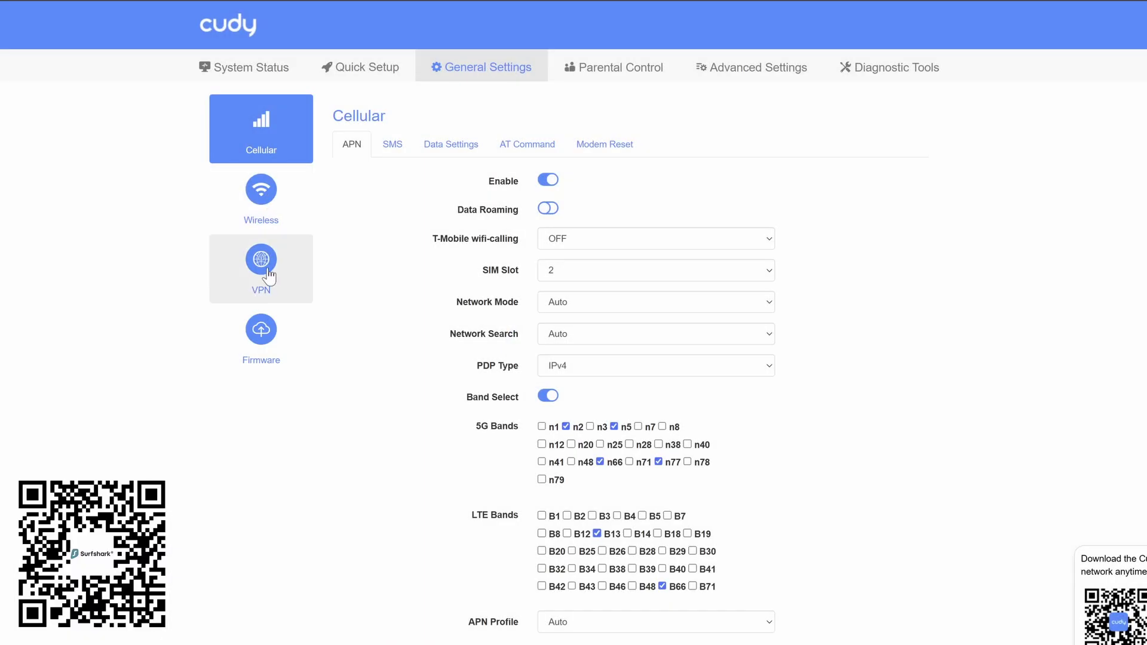
Turn on VPN in the Cudy router's VPN settings and view the Protocol options.
click(269, 276)
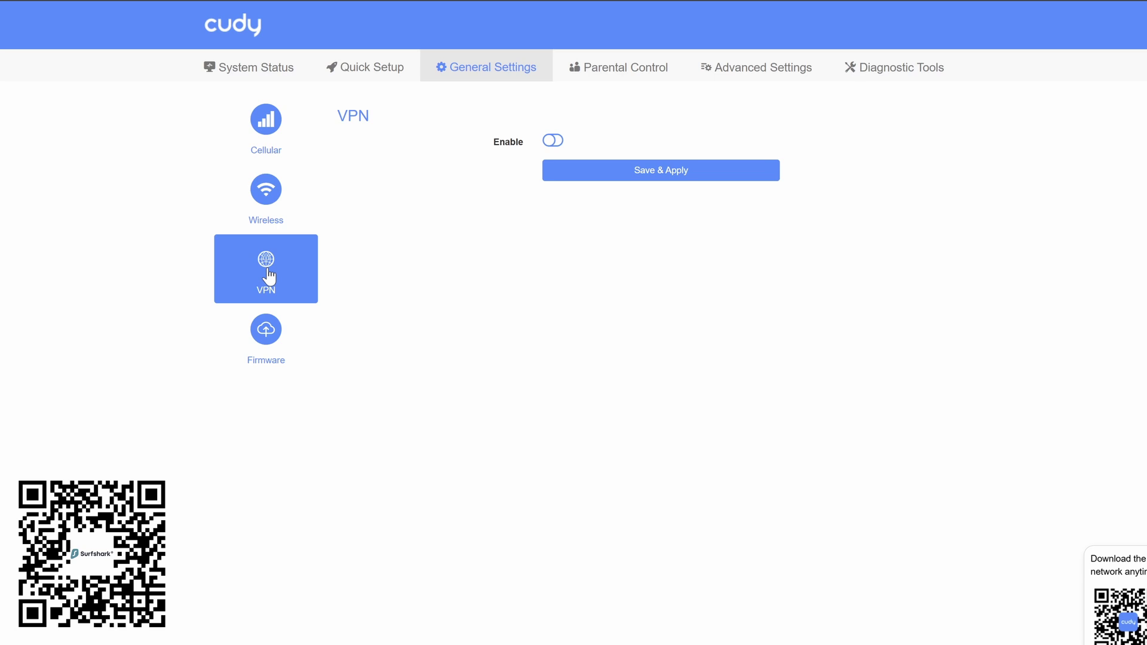
click(552, 141)
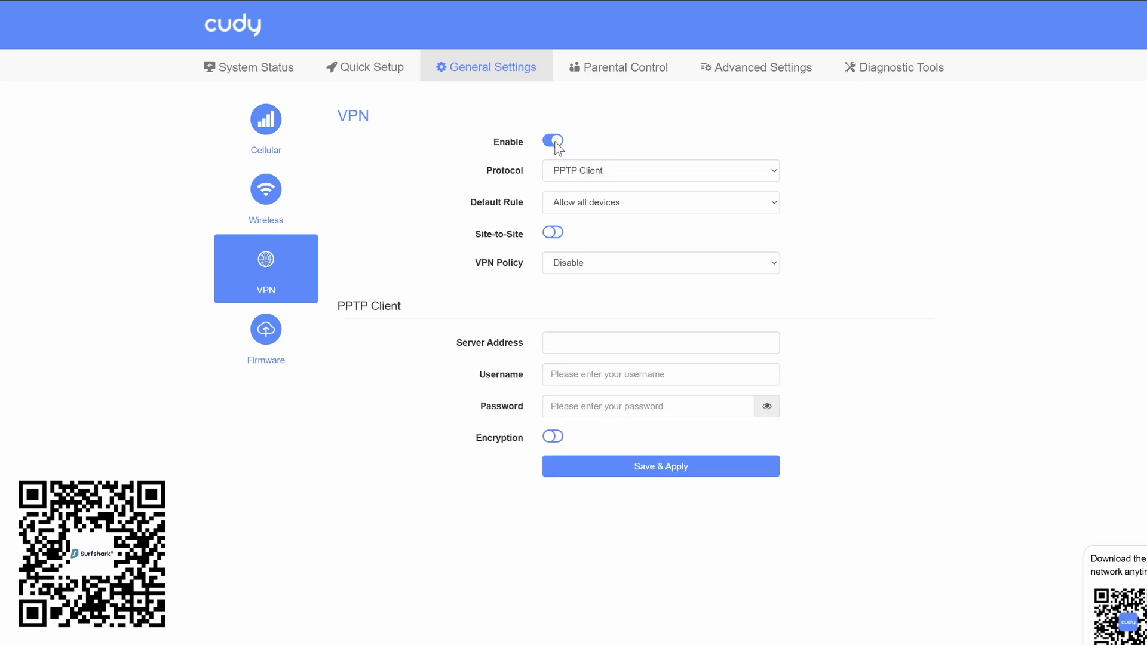
click(618, 174)
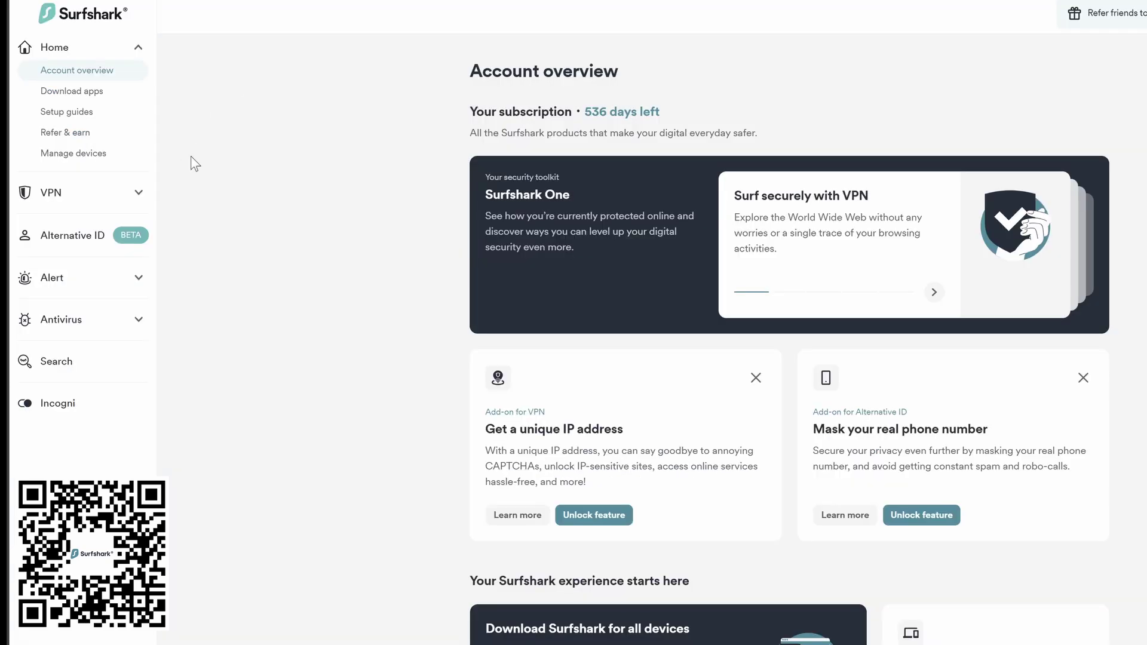
Open Surfshark's manual setup for a router using OpenVPN.
click(67, 194)
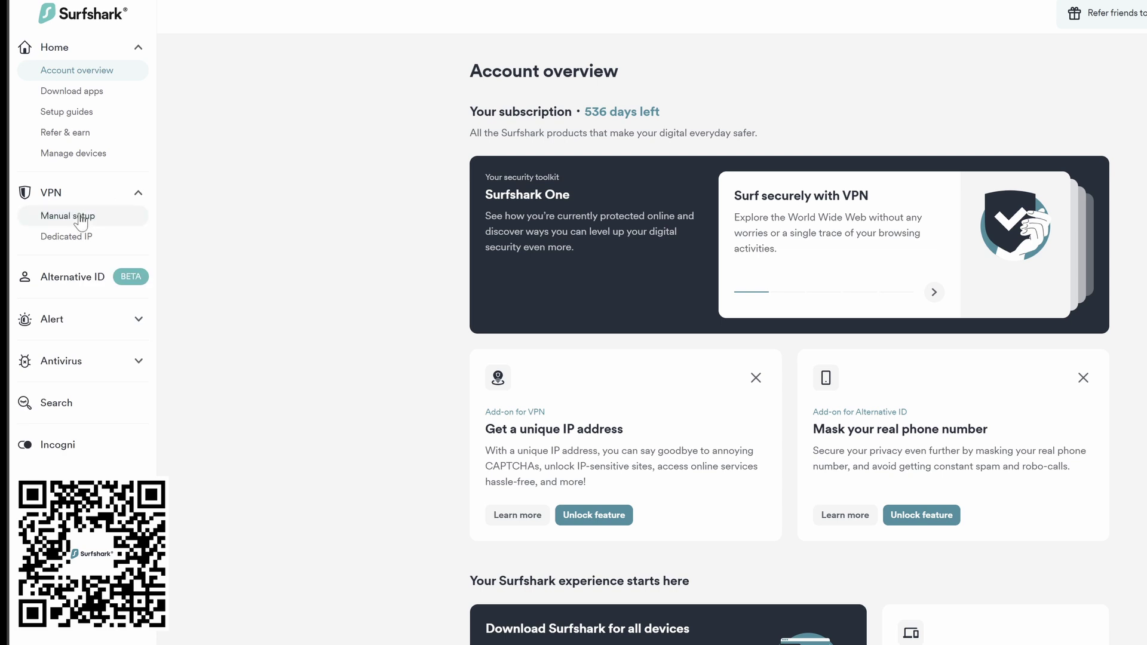
click(81, 218)
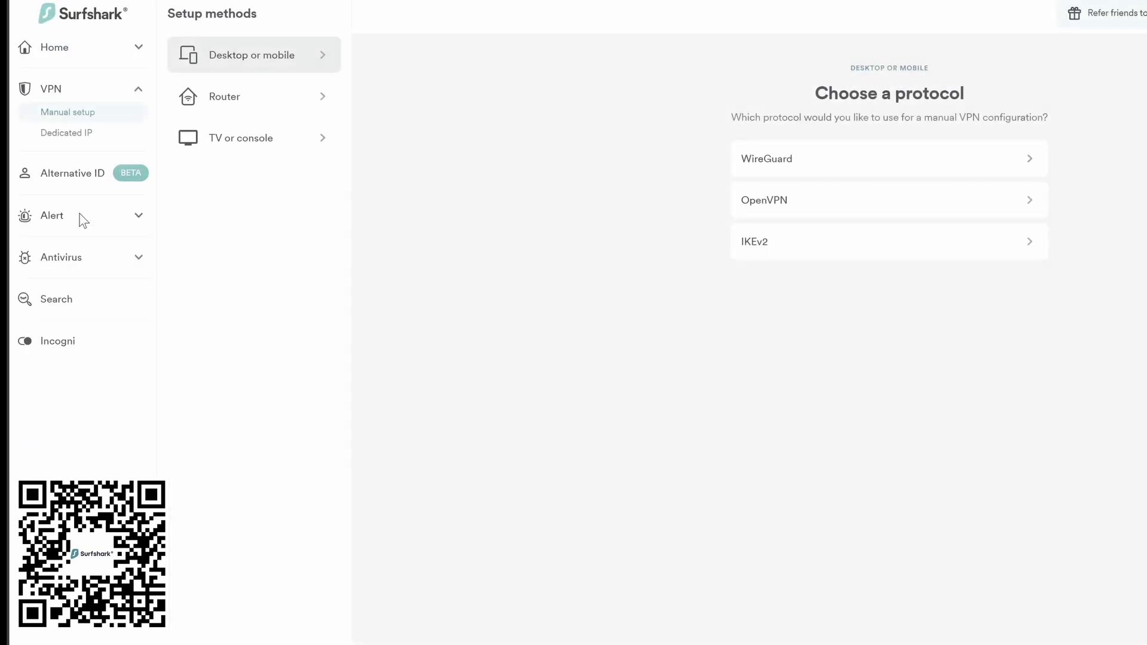
click(232, 100)
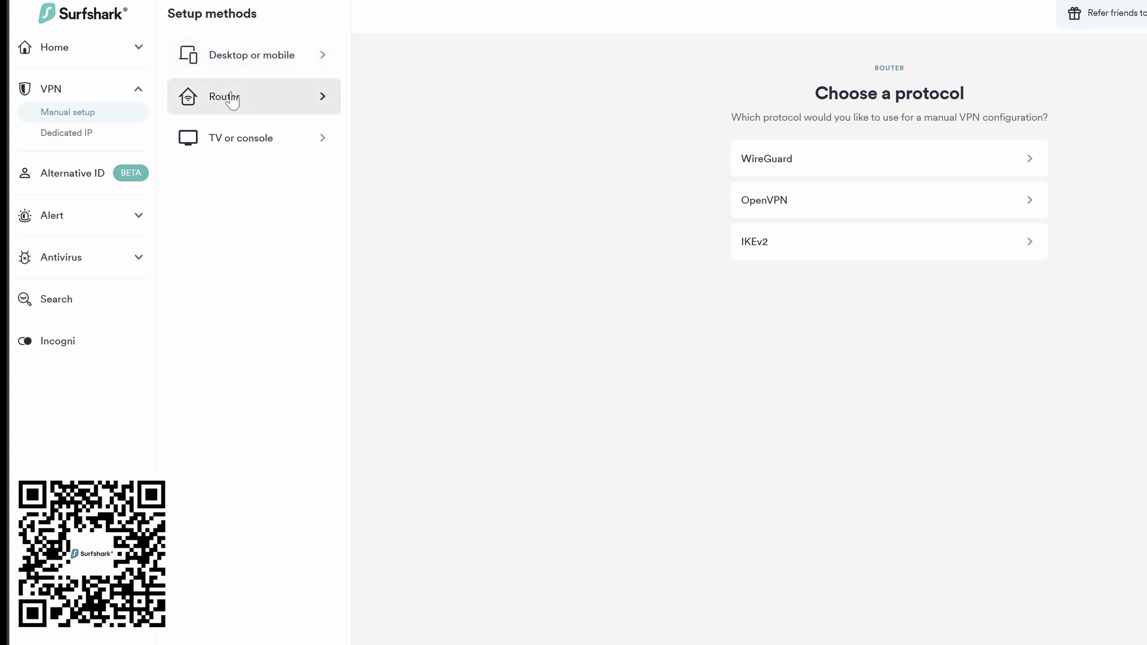
click(848, 200)
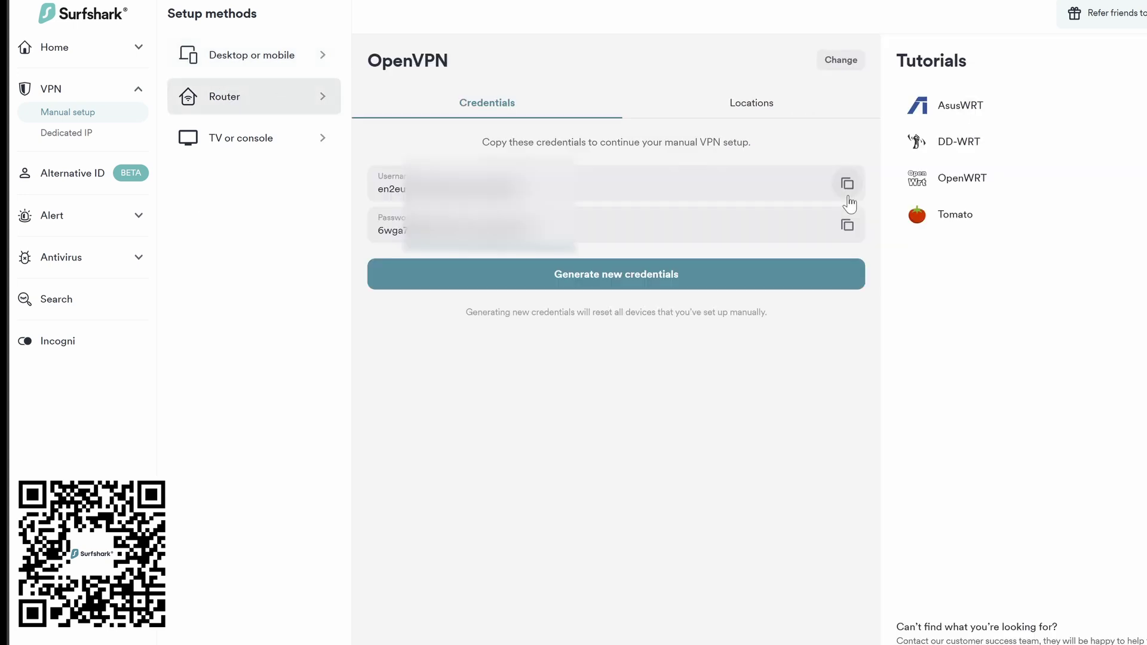
Download the UDP config for the fastest server, United States · Los Angeles.
click(757, 106)
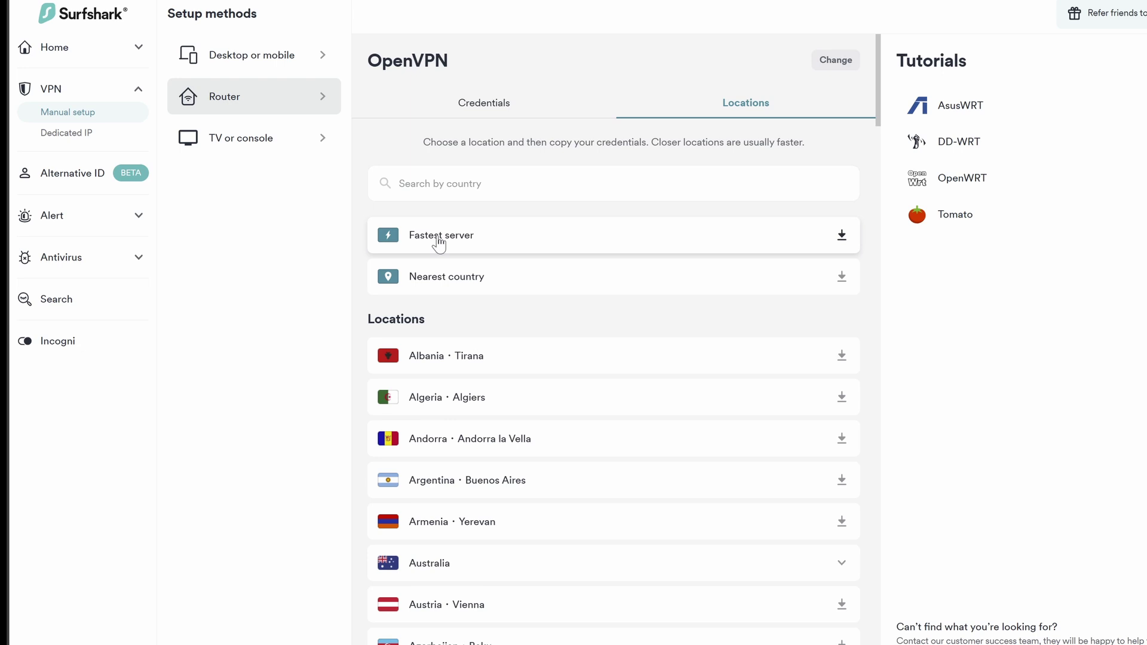
click(439, 243)
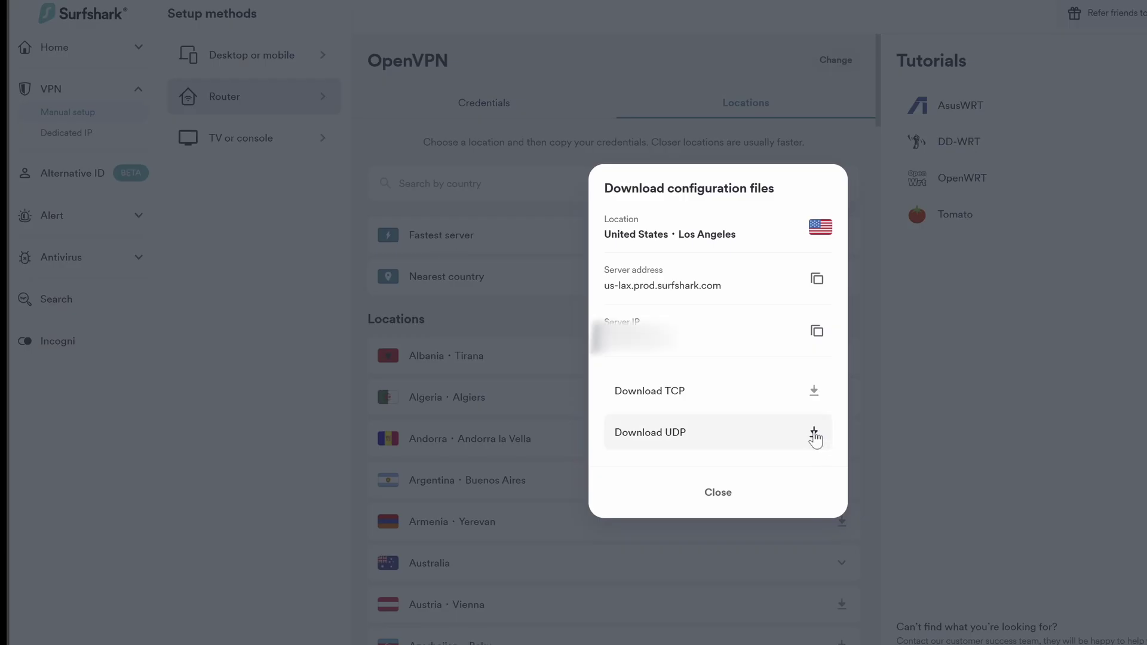
click(815, 433)
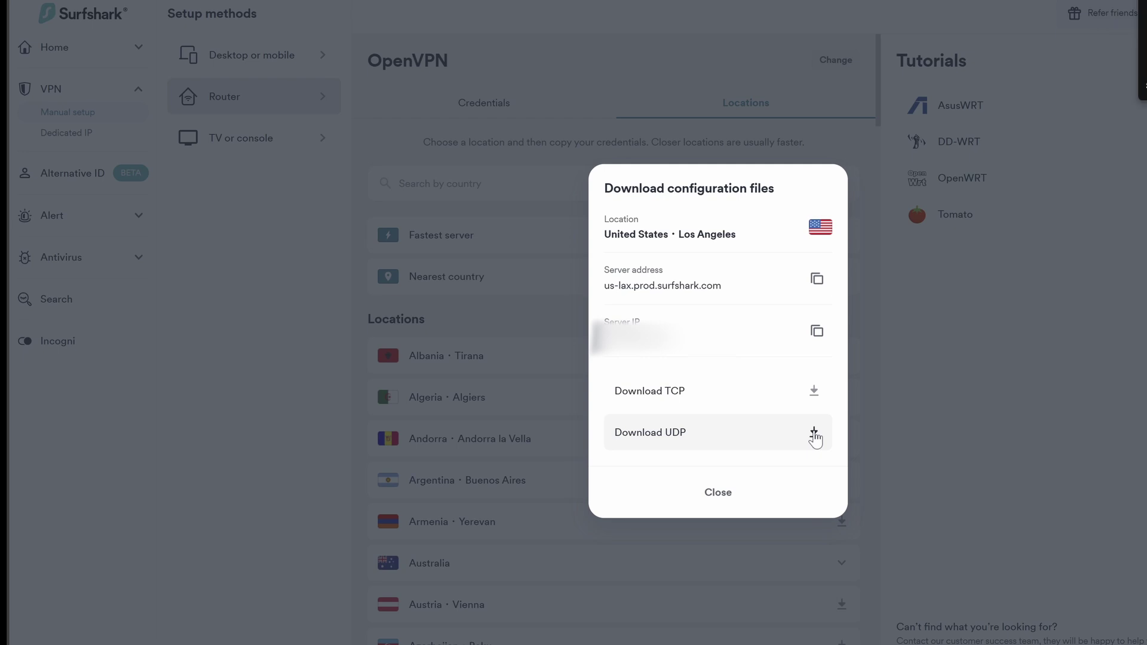
click(718, 494)
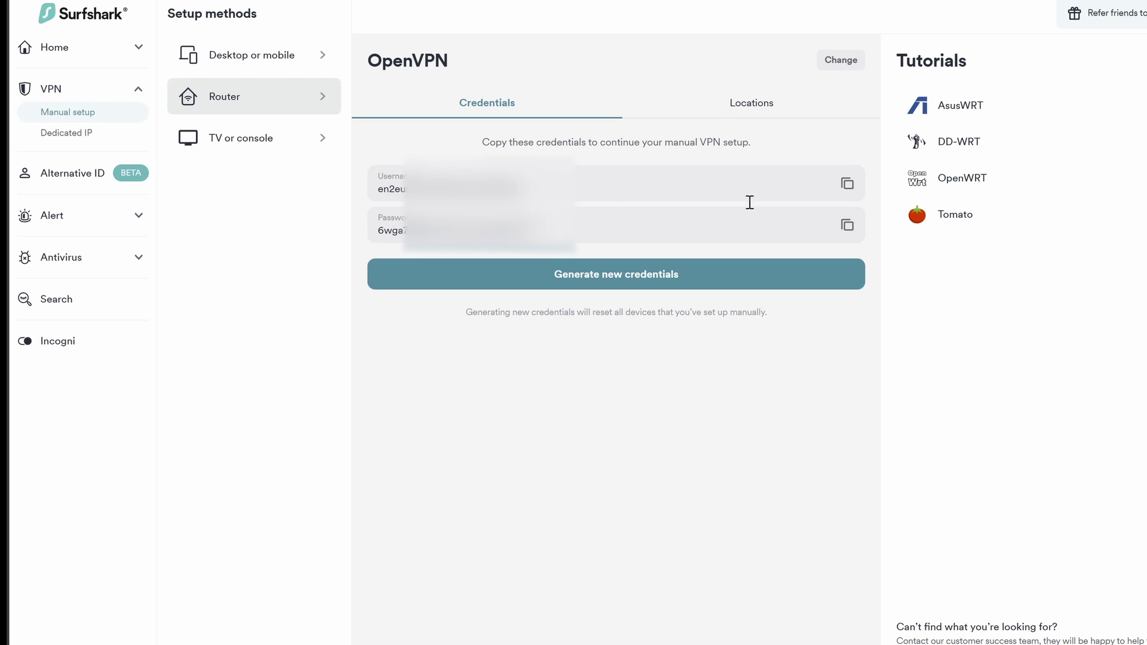
Load the us-lax UDP .ovpn file and Surfshark credentials into the router's OpenVPN client, and apply.
click(847, 183)
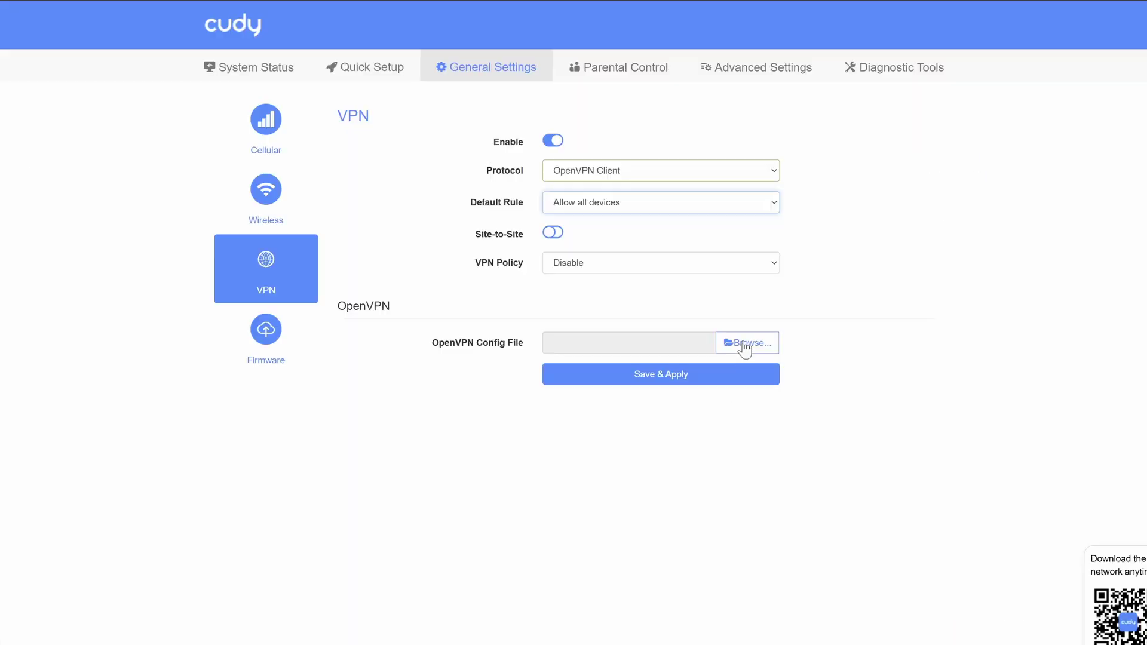
click(743, 345)
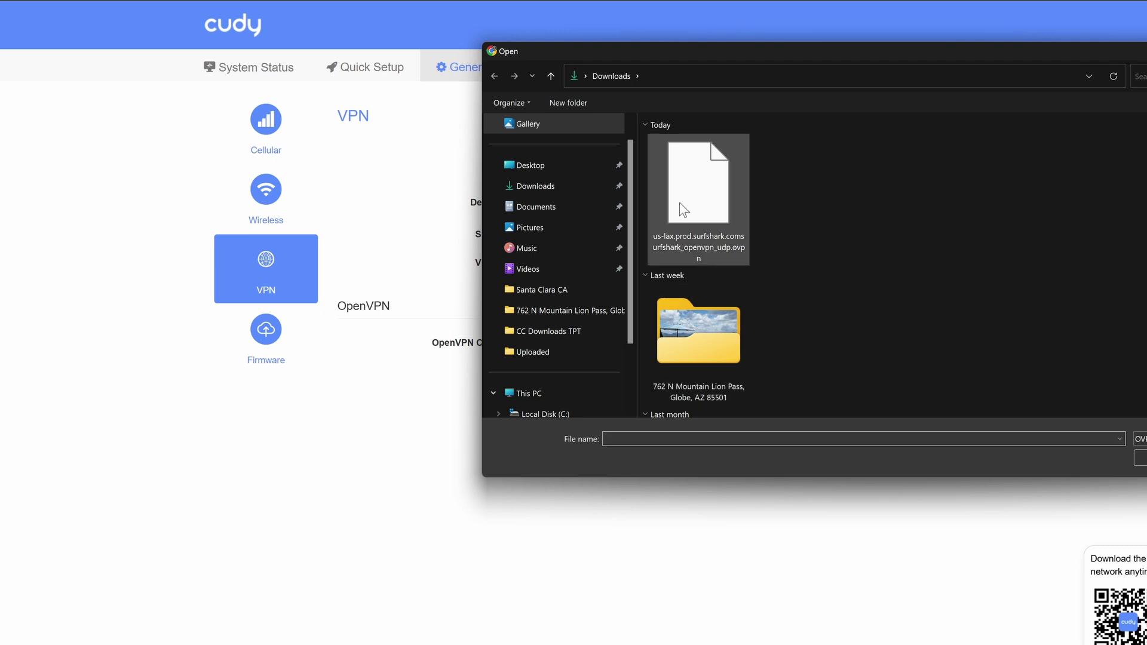
double_click(681, 209)
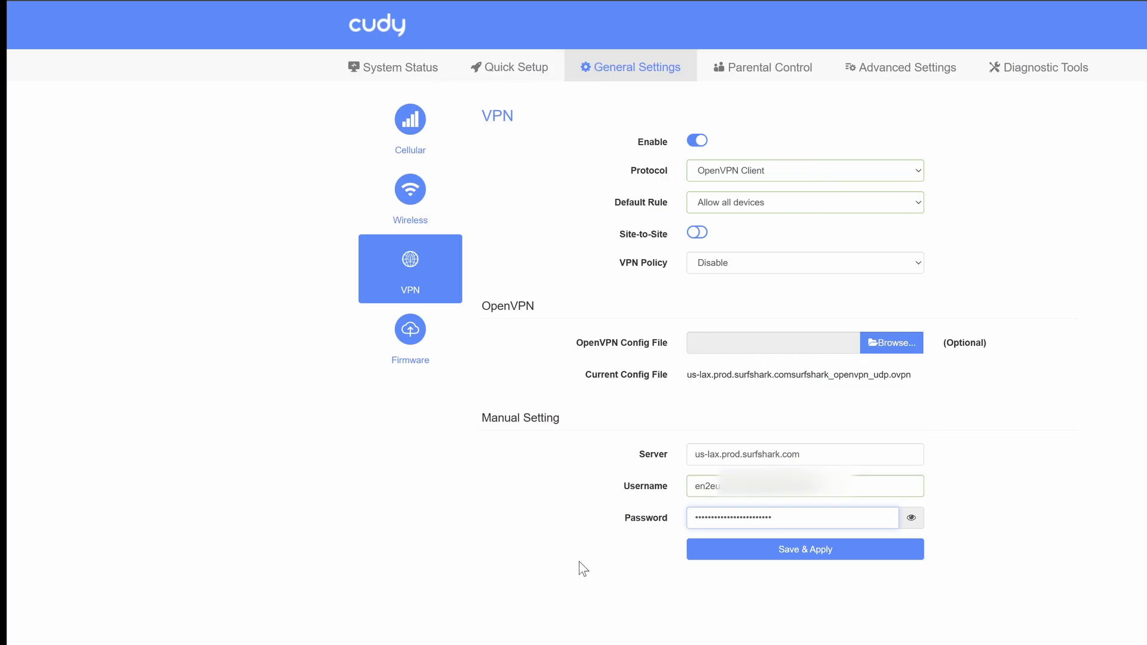
click(802, 552)
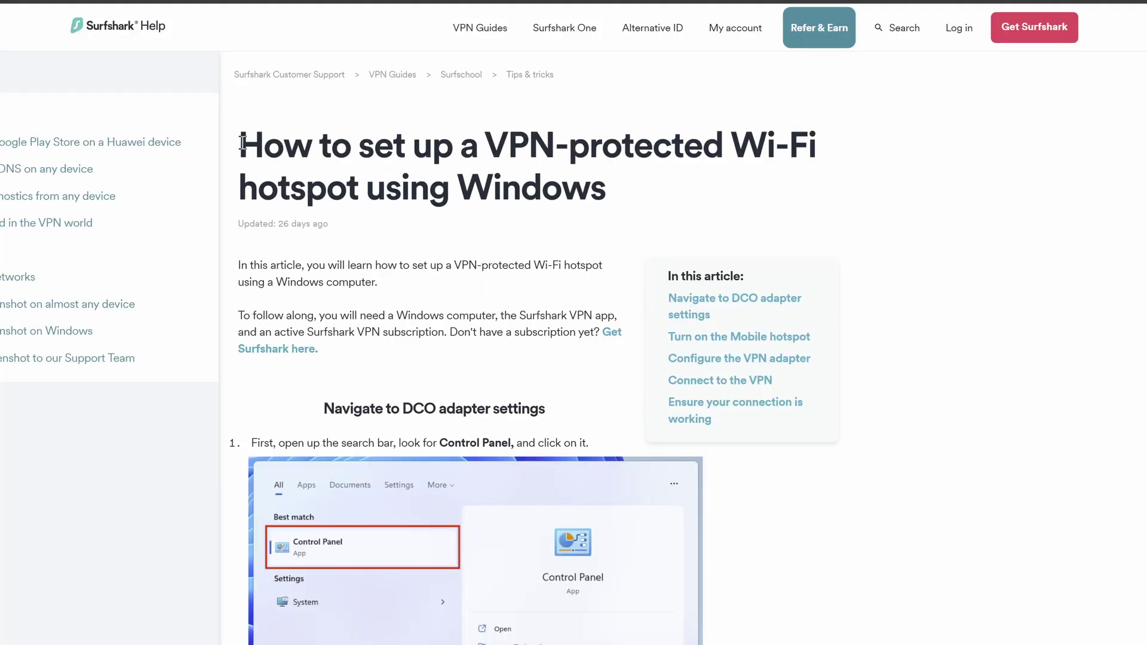
Select the title of the Help Center adapter setup article.
drag(242, 143, 605, 193)
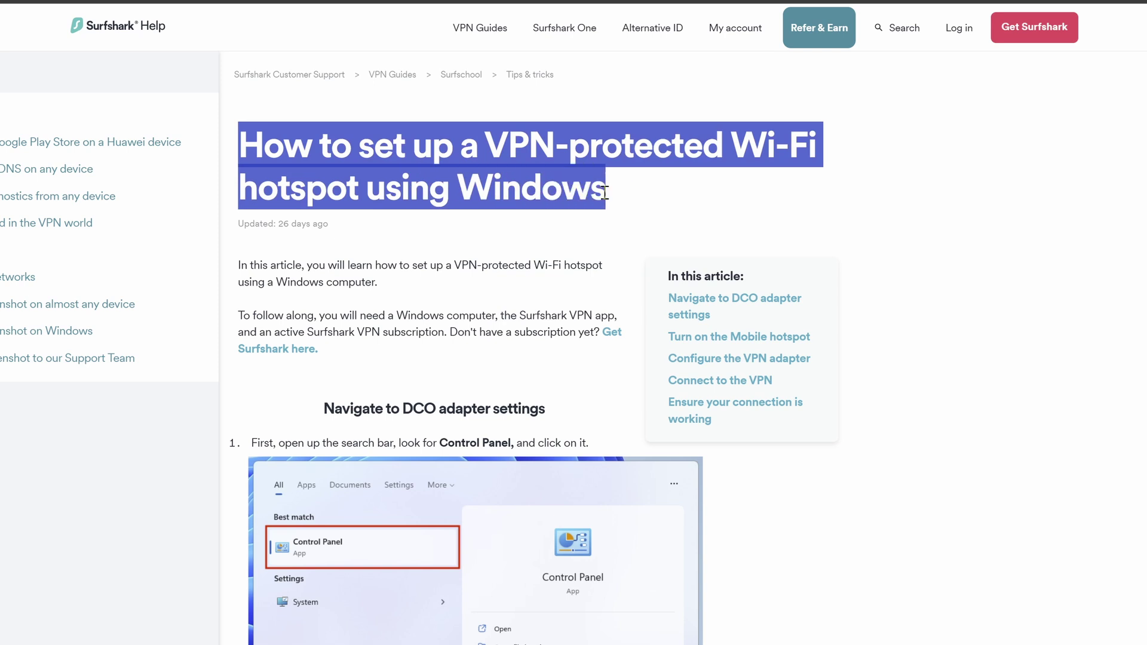
scroll(583, 248, down, 2)
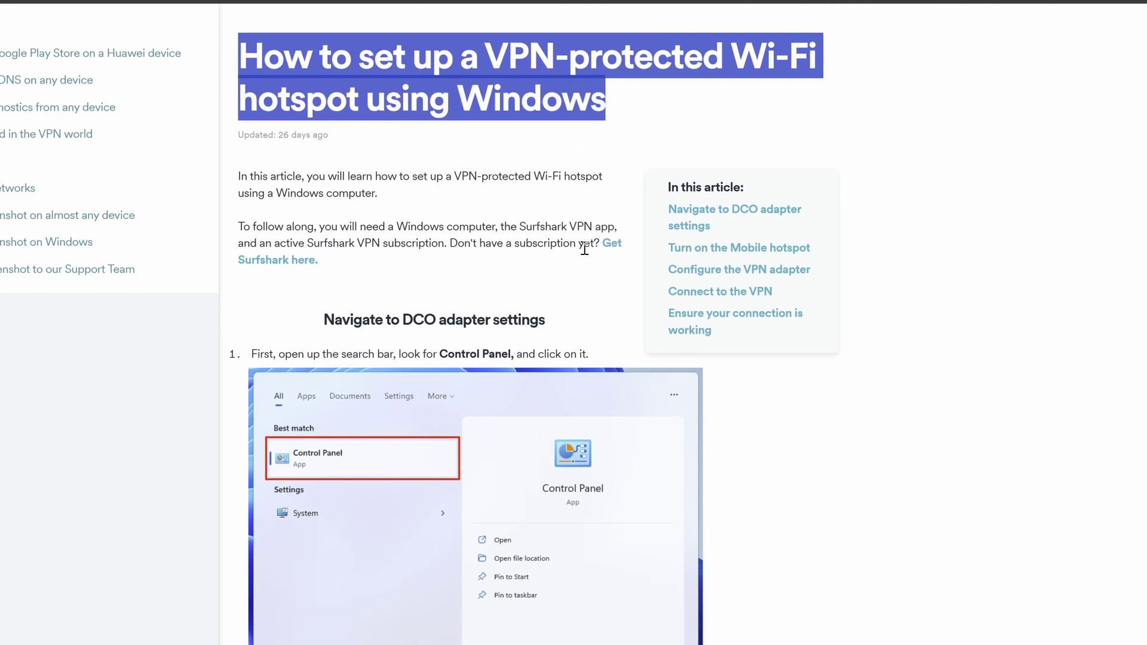
scroll(583, 251, down, 2)
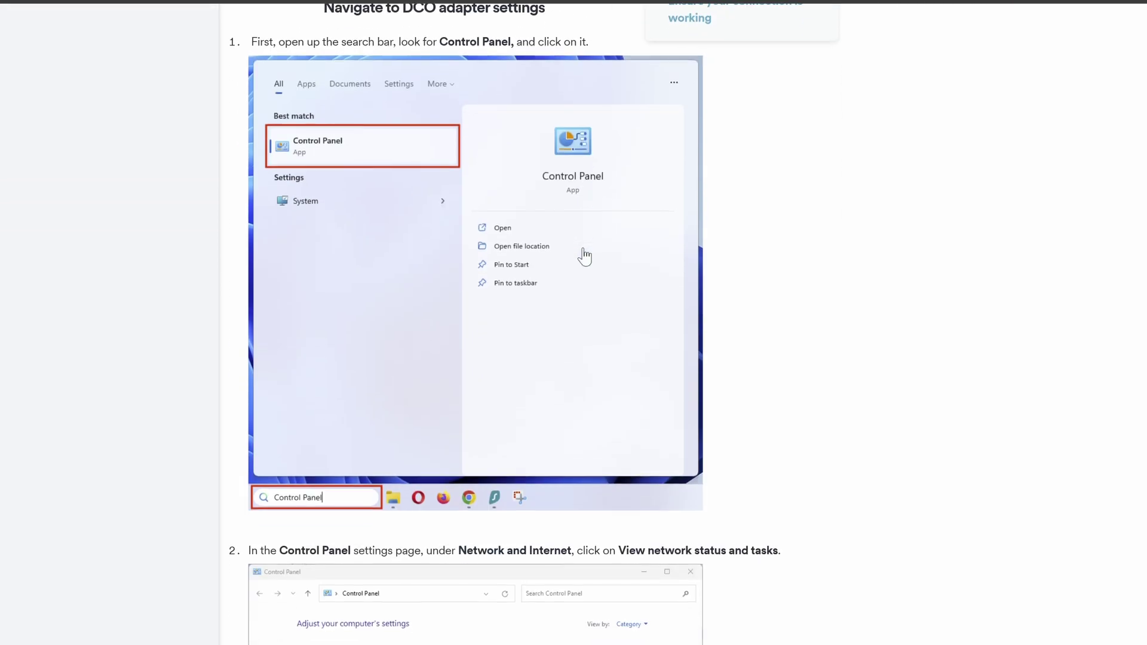
scroll(584, 256, down, 2)
scroll(584, 258, down, 2)
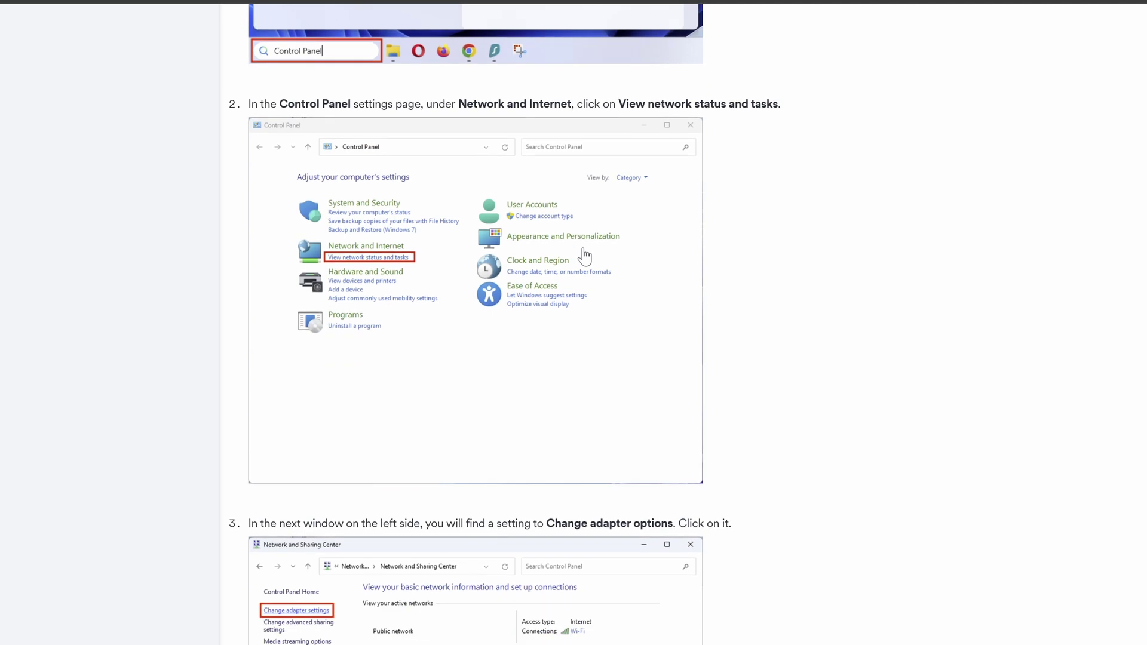
scroll(585, 257, down, 2)
scroll(585, 257, down, 3)
scroll(584, 257, down, 3)
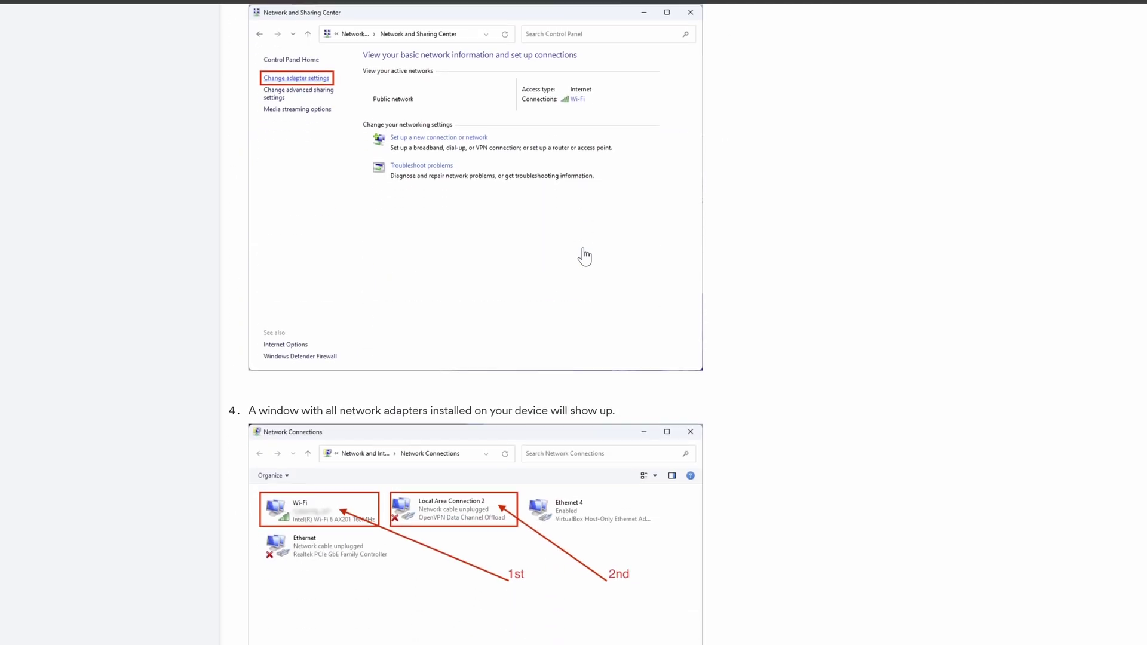
scroll(583, 256, down, 3)
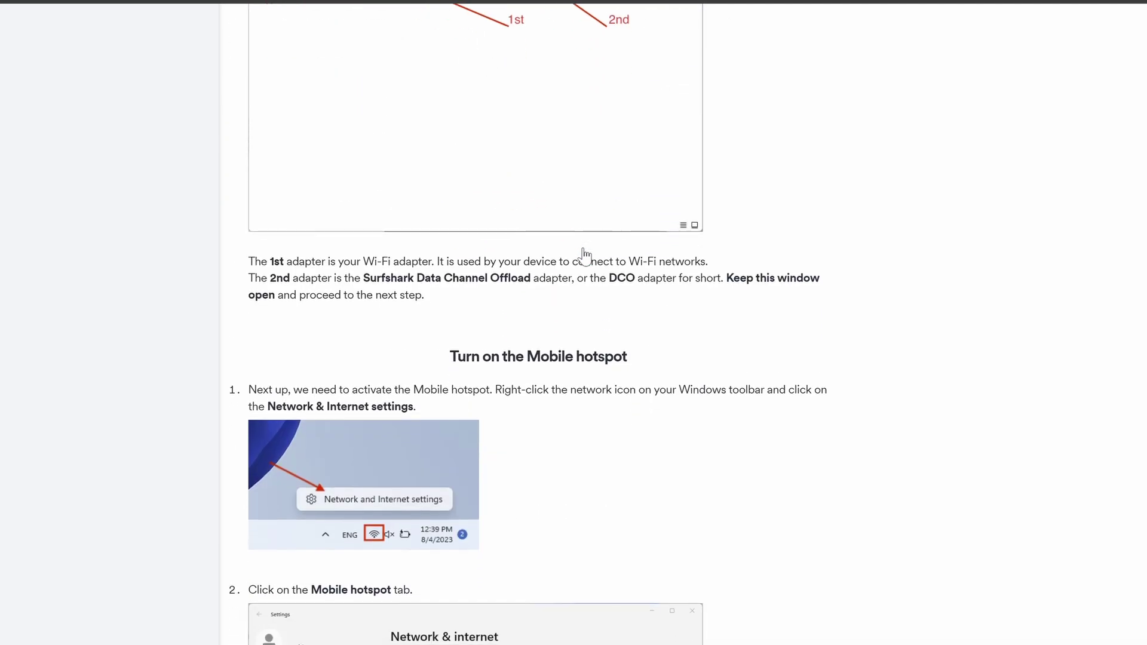
scroll(584, 257, down, 3)
scroll(583, 255, down, 3)
scroll(583, 255, down, 2)
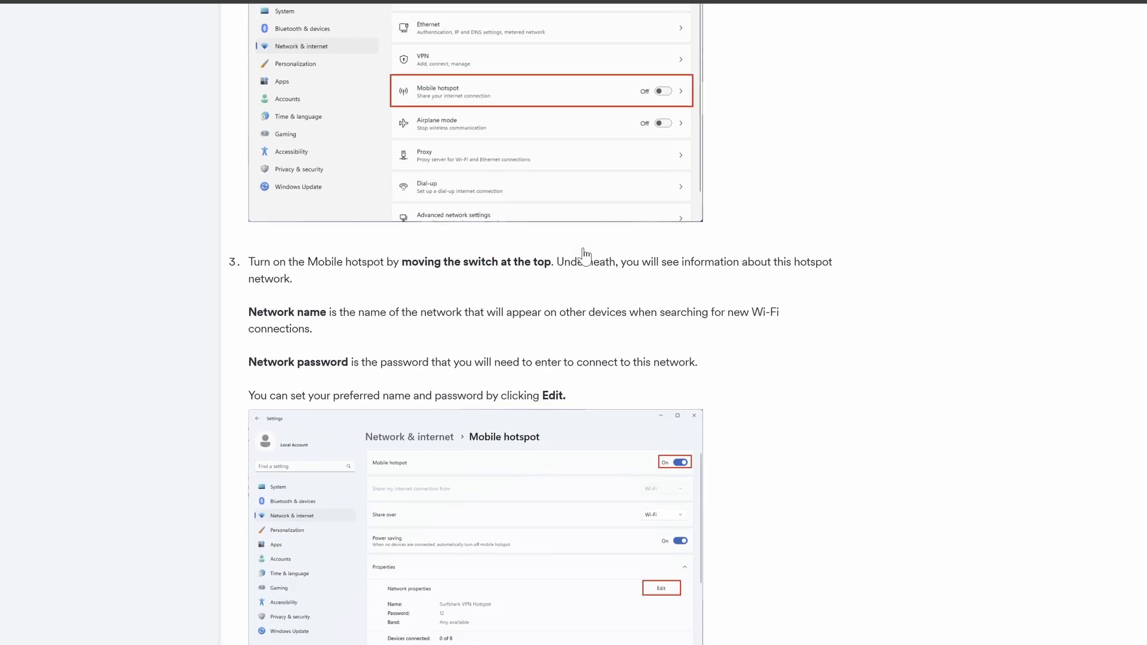
scroll(583, 255, down, 5)
scroll(584, 255, down, 4)
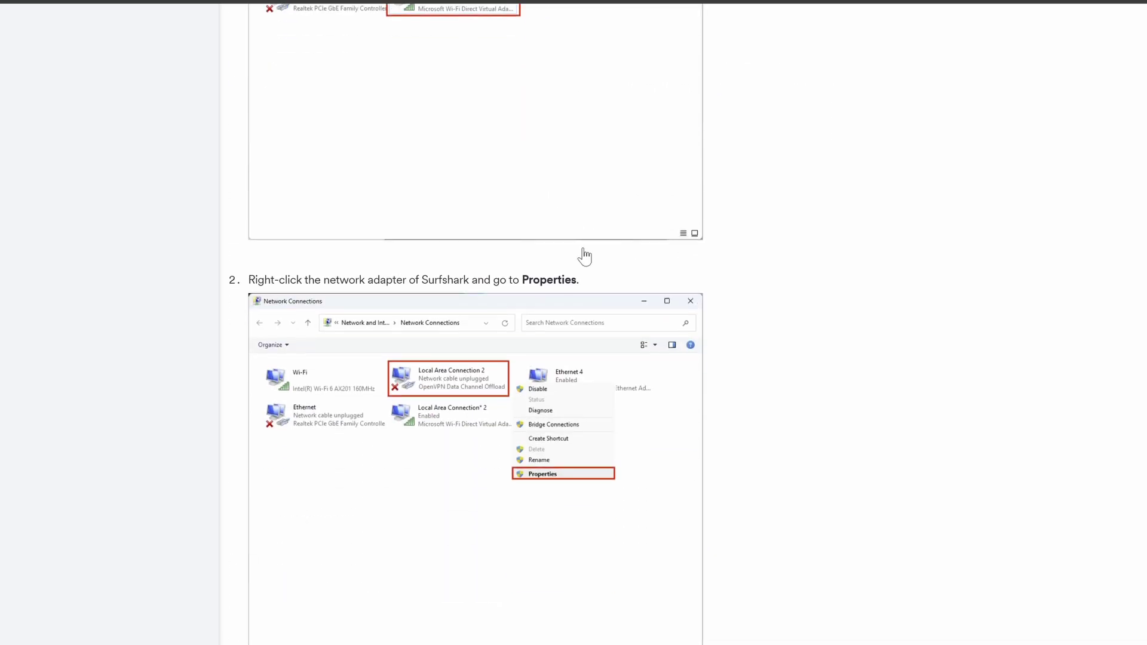
scroll(584, 255, down, 3)
scroll(583, 255, down, 1)
scroll(584, 256, down, 4)
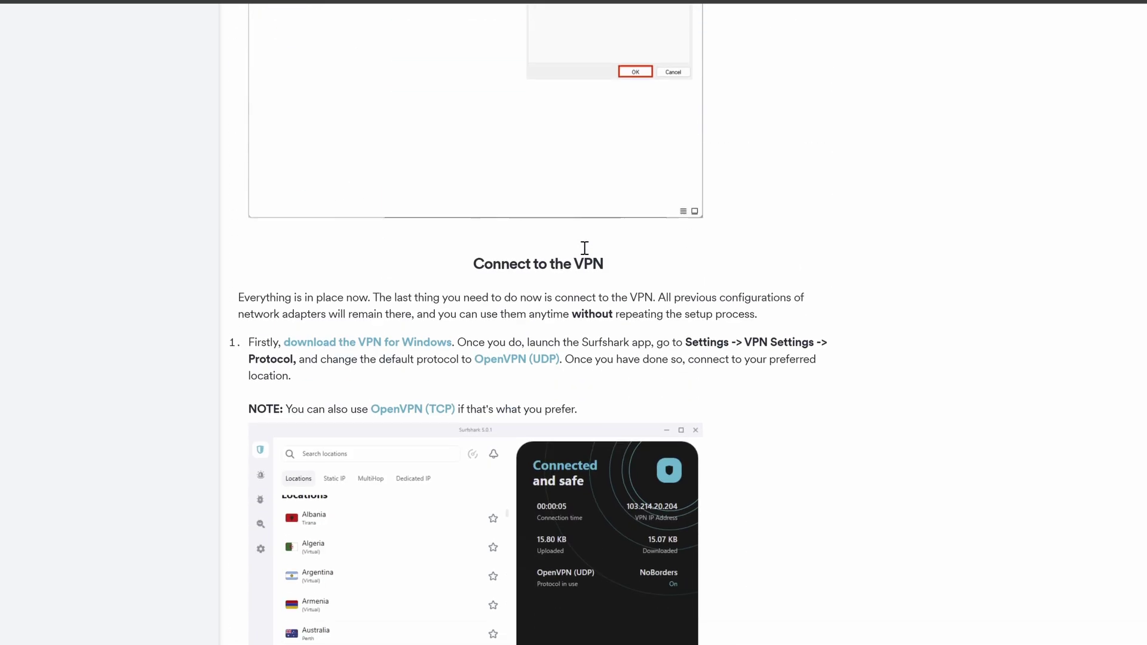
scroll(584, 251, down, 1)
scroll(583, 248, down, 3)
scroll(583, 249, down, 2)
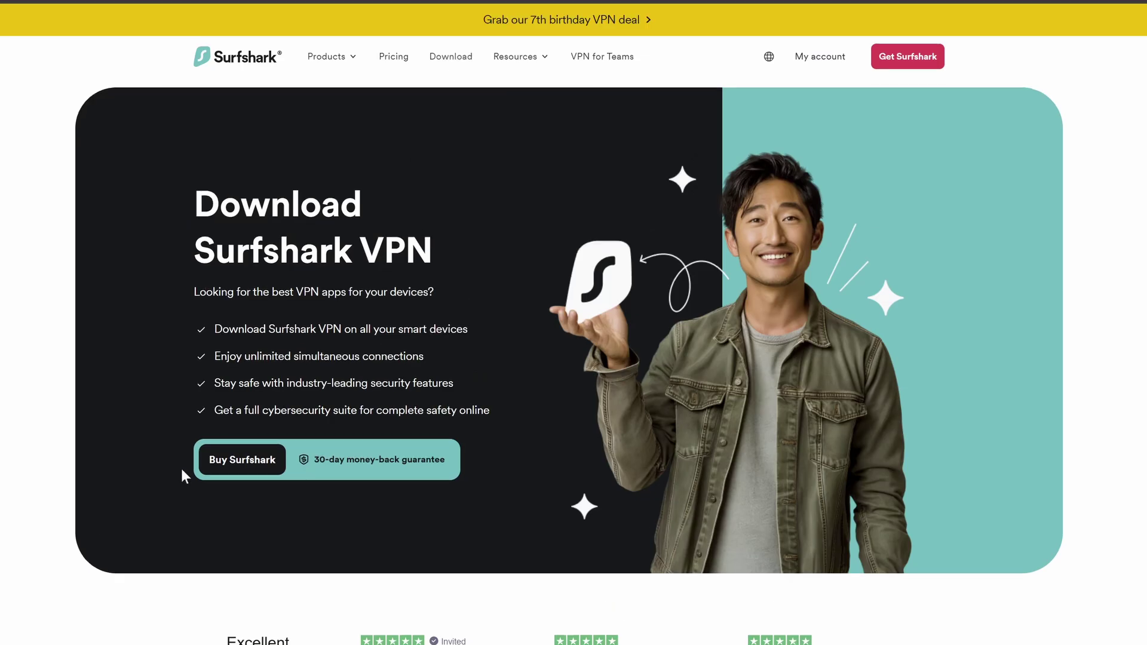
scroll(448, 485, down, 5)
scroll(448, 484, down, 1)
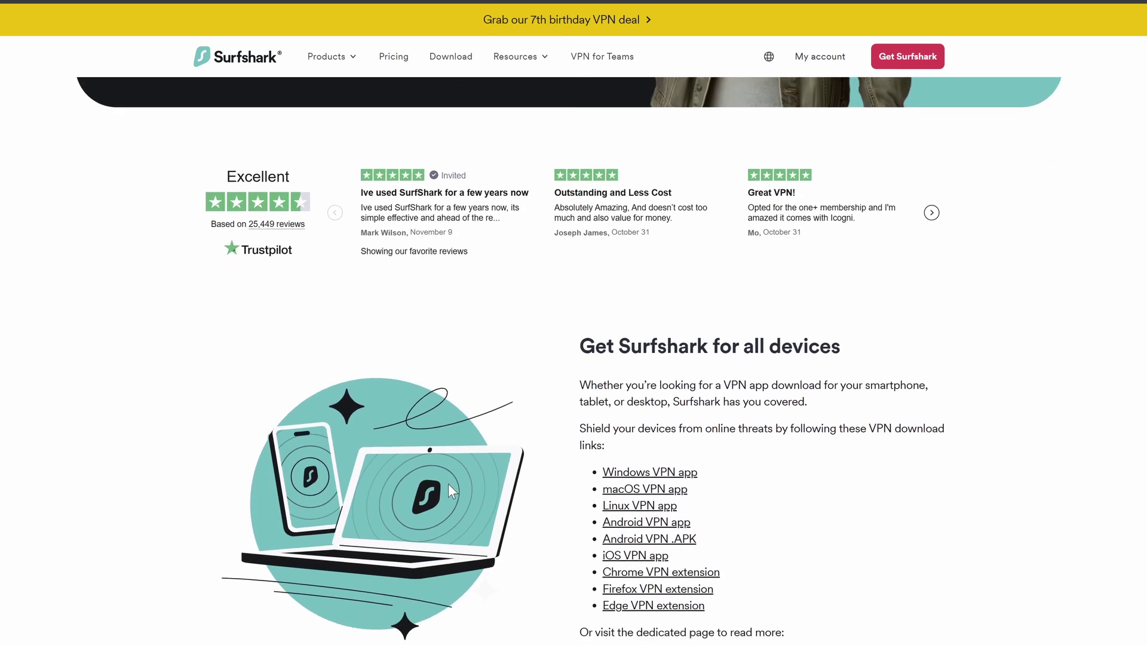
scroll(448, 485, down, 2)
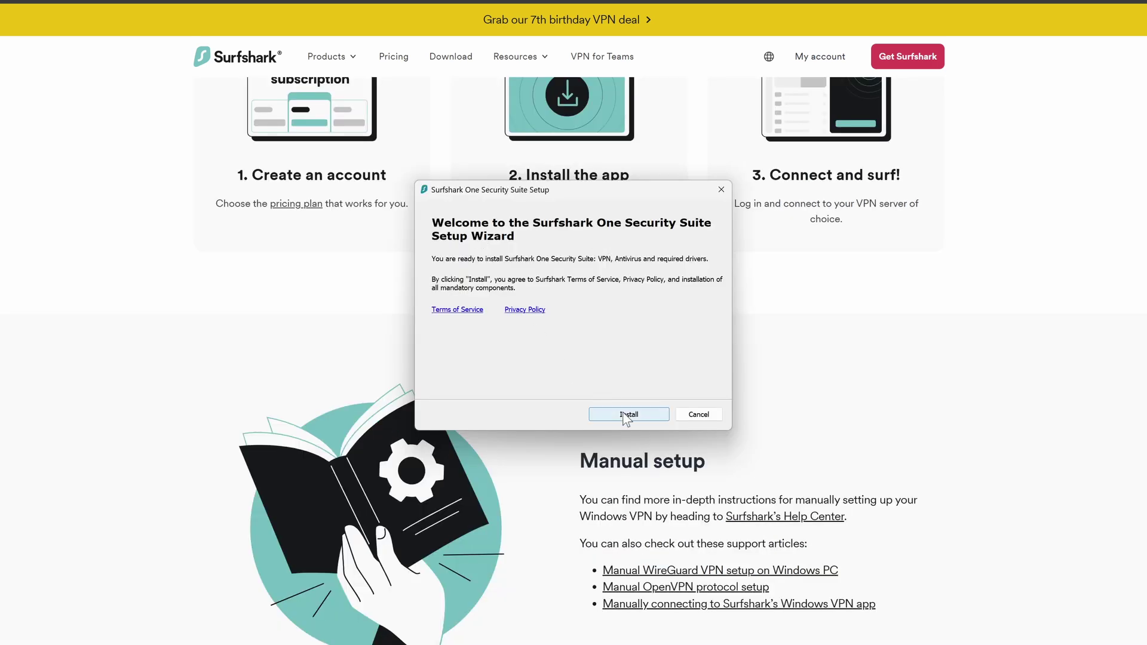
Install the Surfshark One Security Suite from the setup wizard.
click(626, 414)
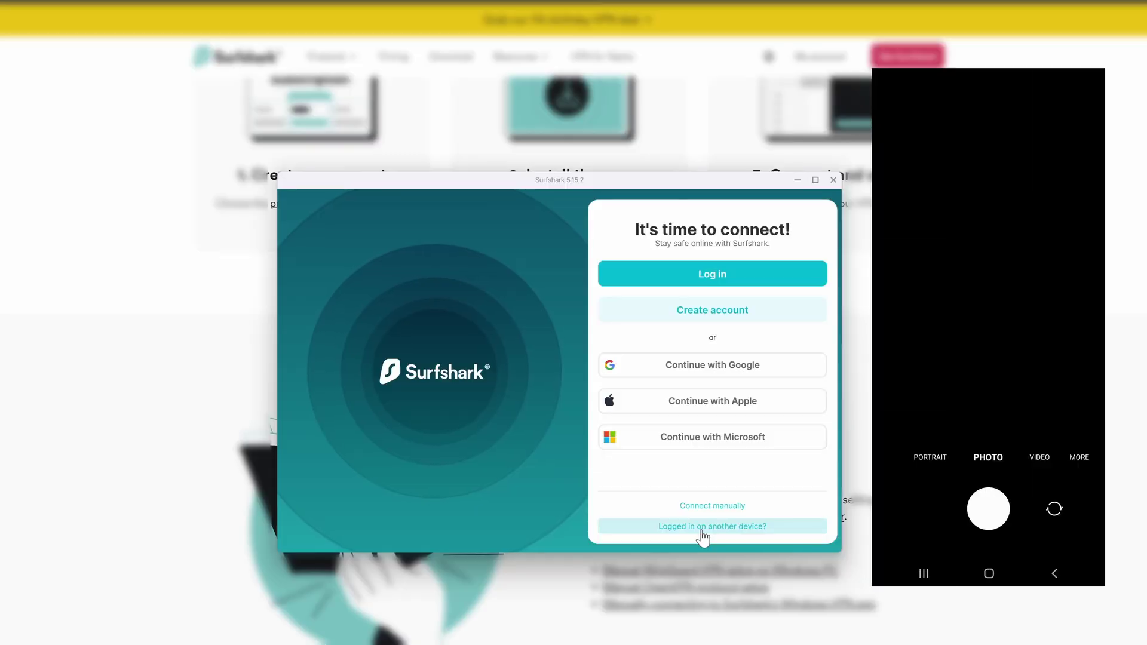
Log in via 'Logged in on another device?' and turn on CleanWeb in VPN settings.
click(704, 527)
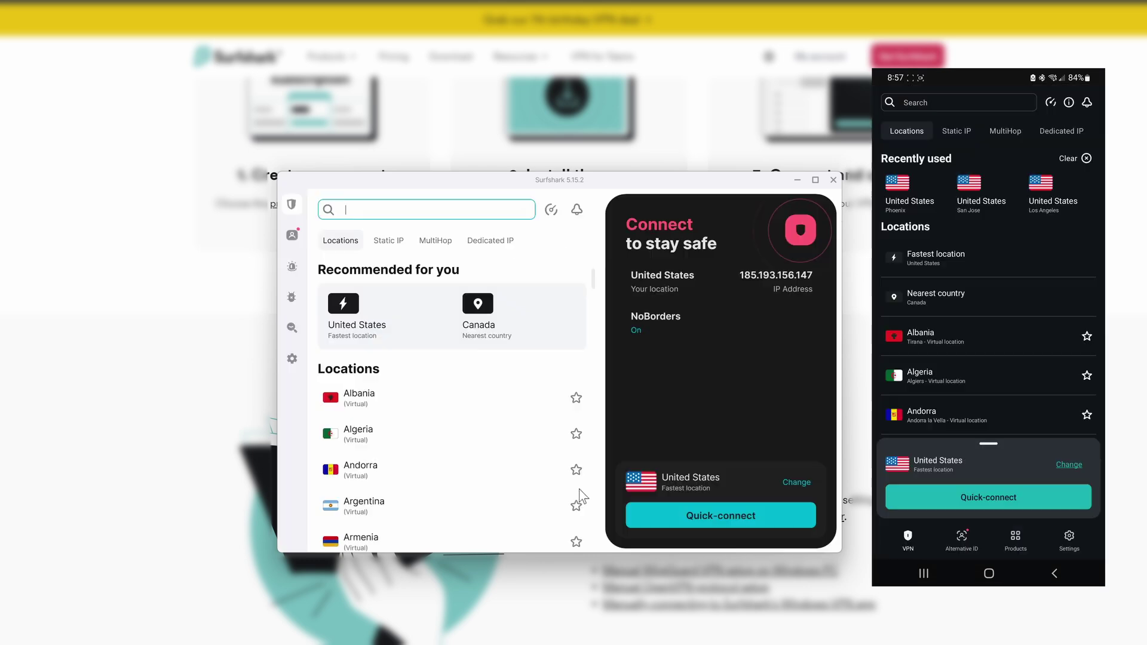
click(305, 360)
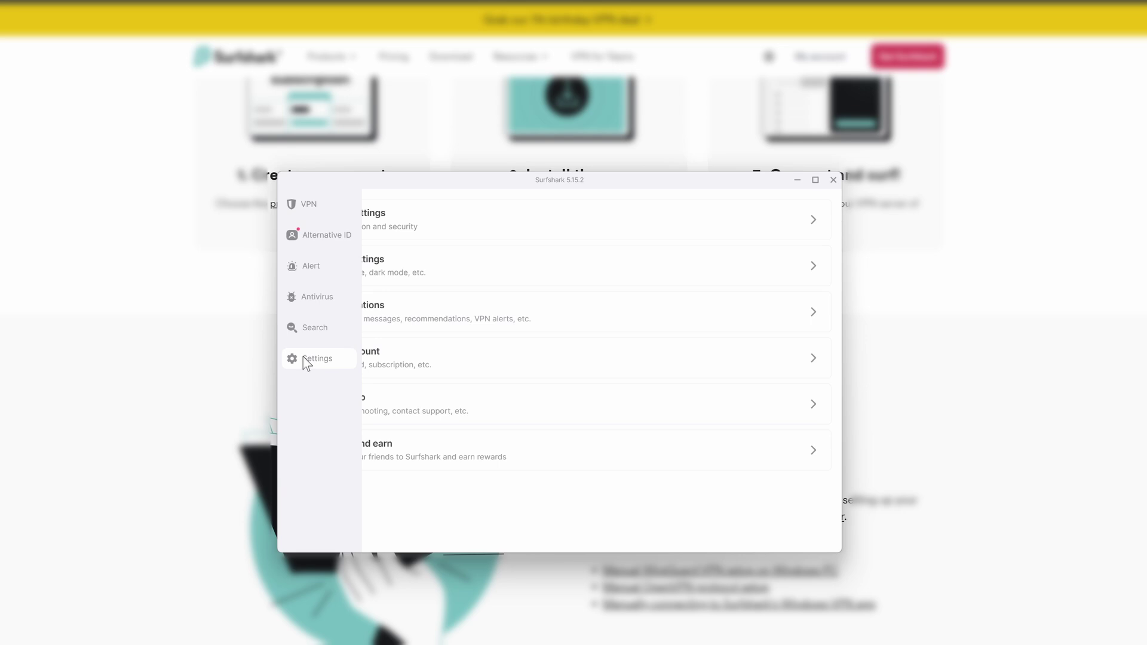
click(424, 213)
scroll(487, 326, down, 1)
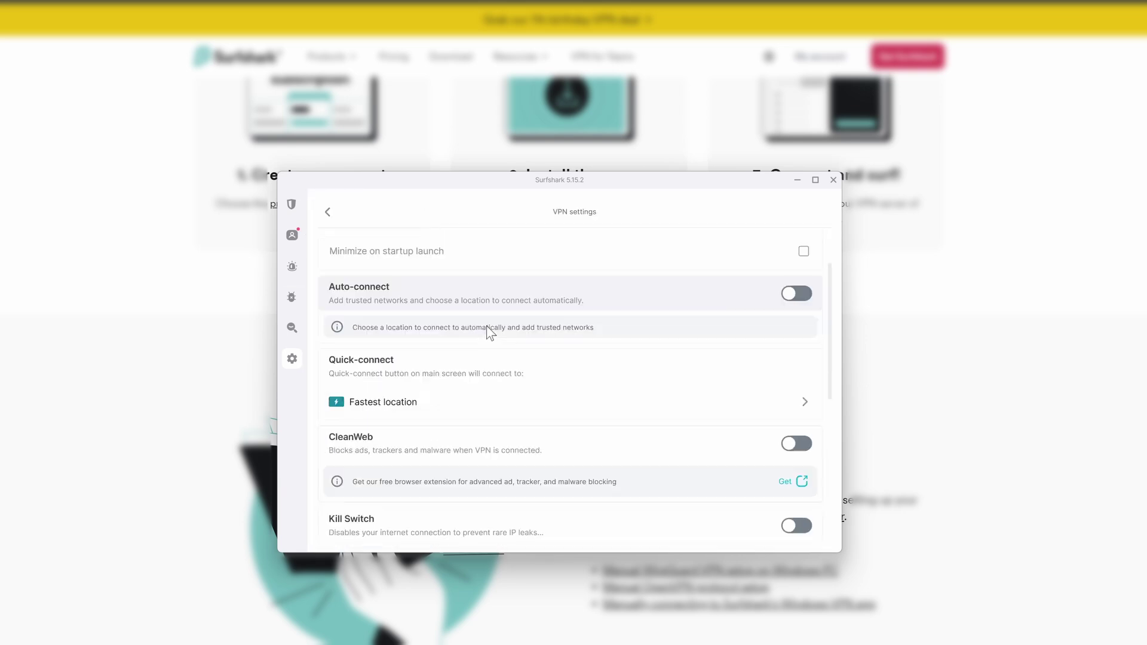
scroll(487, 325, up, 1)
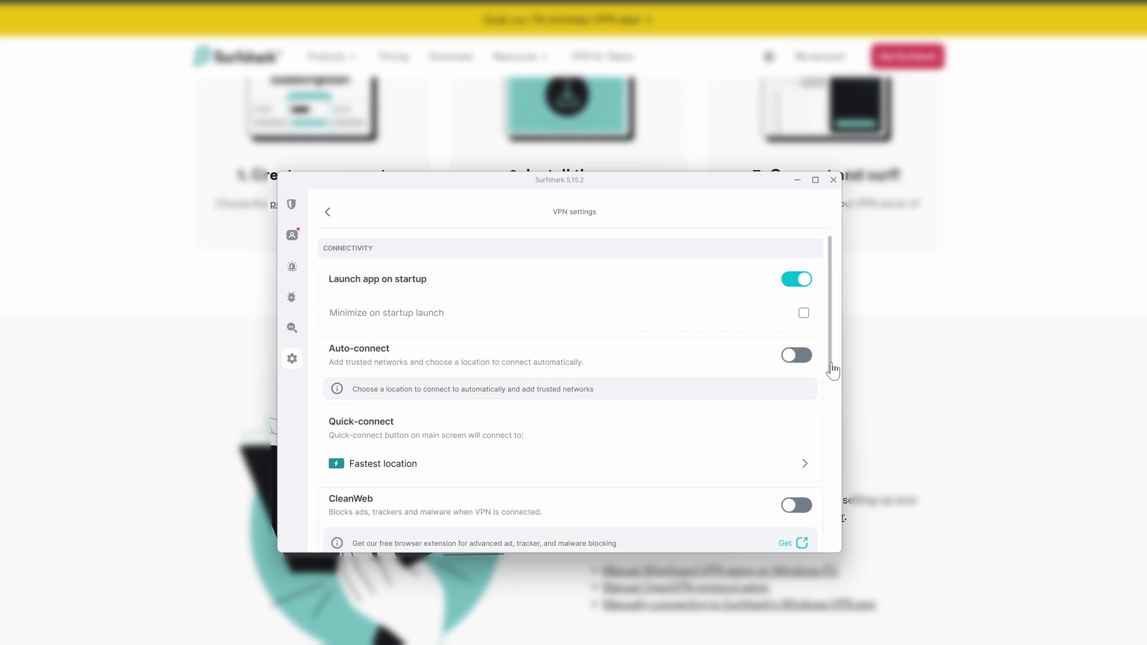
drag(831, 369, 836, 429)
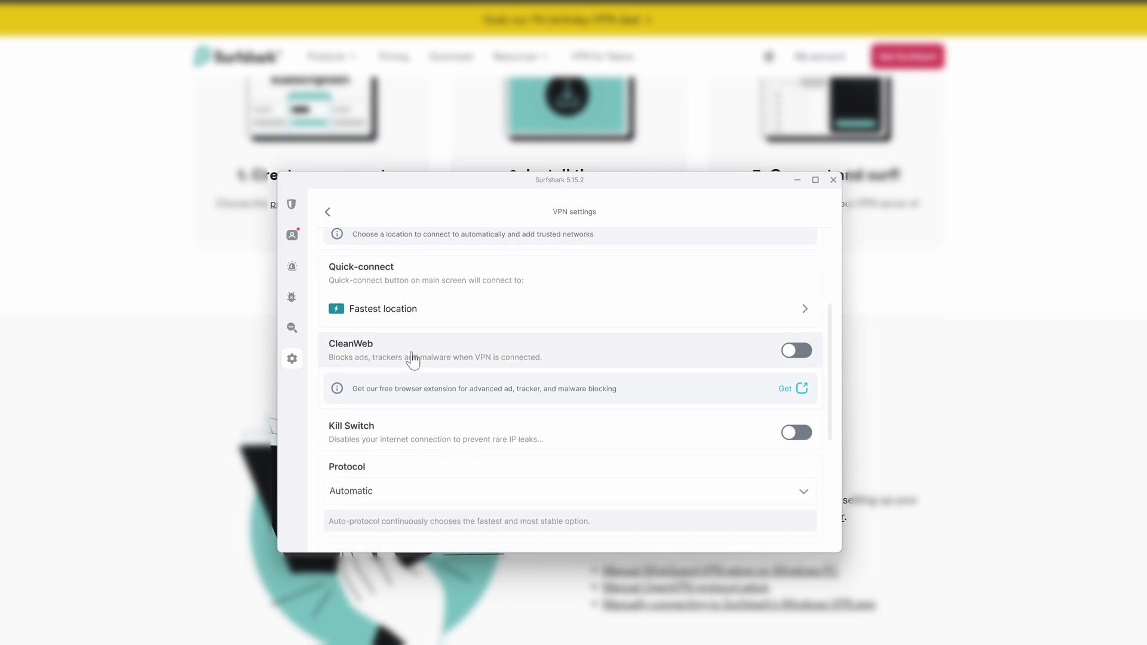
click(796, 352)
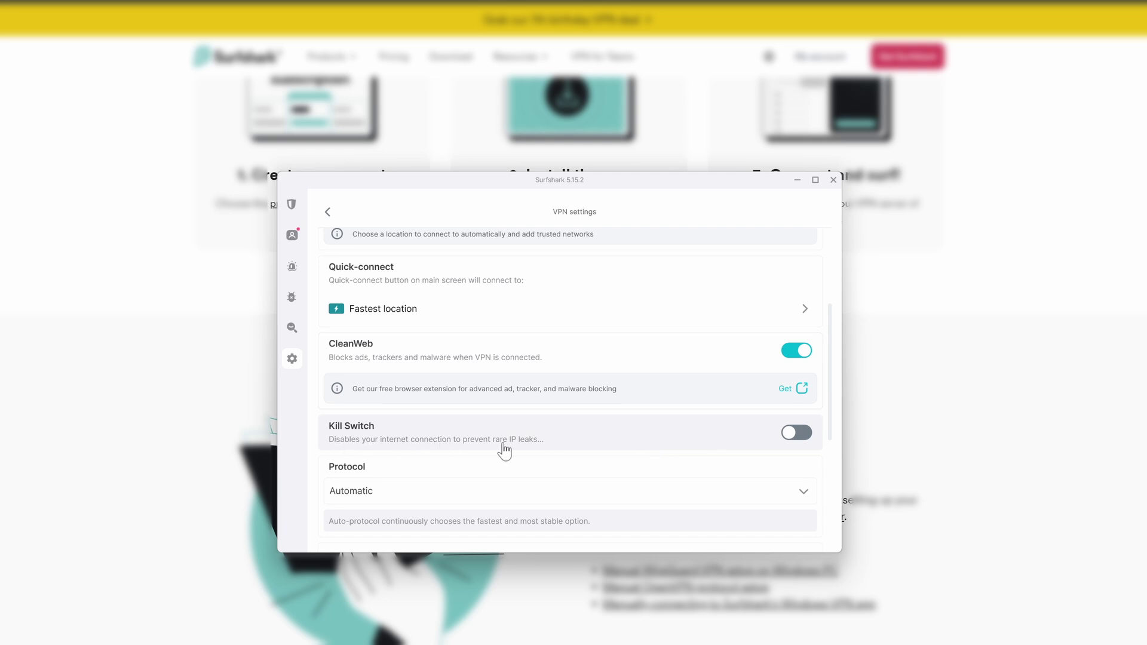
scroll(484, 439, down, 2)
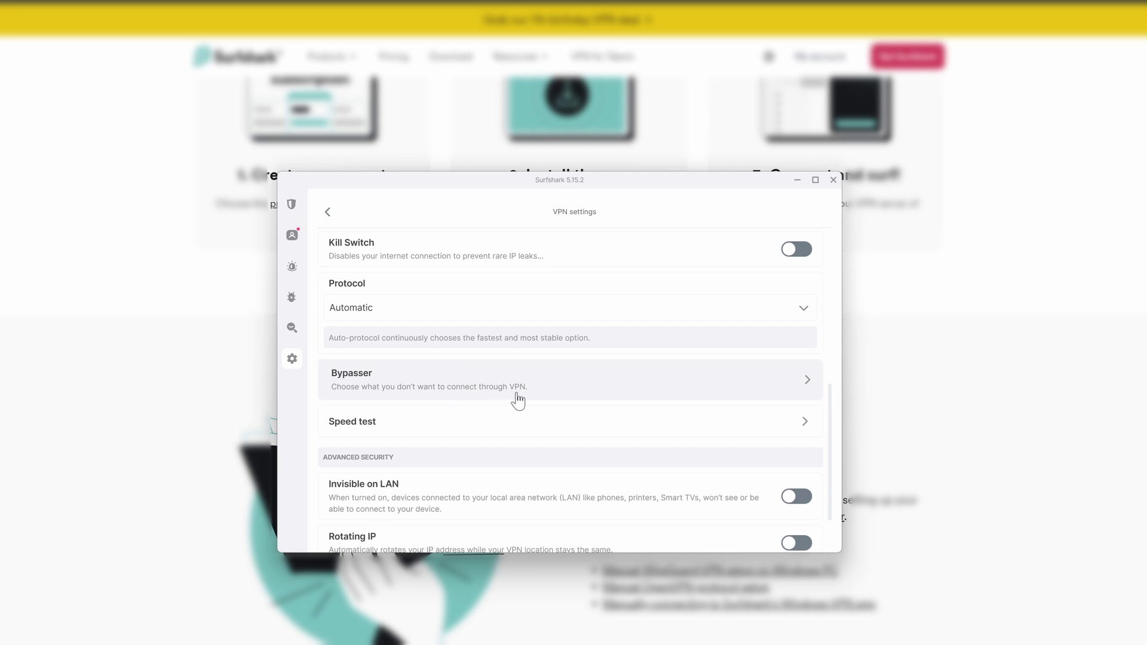
scroll(588, 513, down, 1)
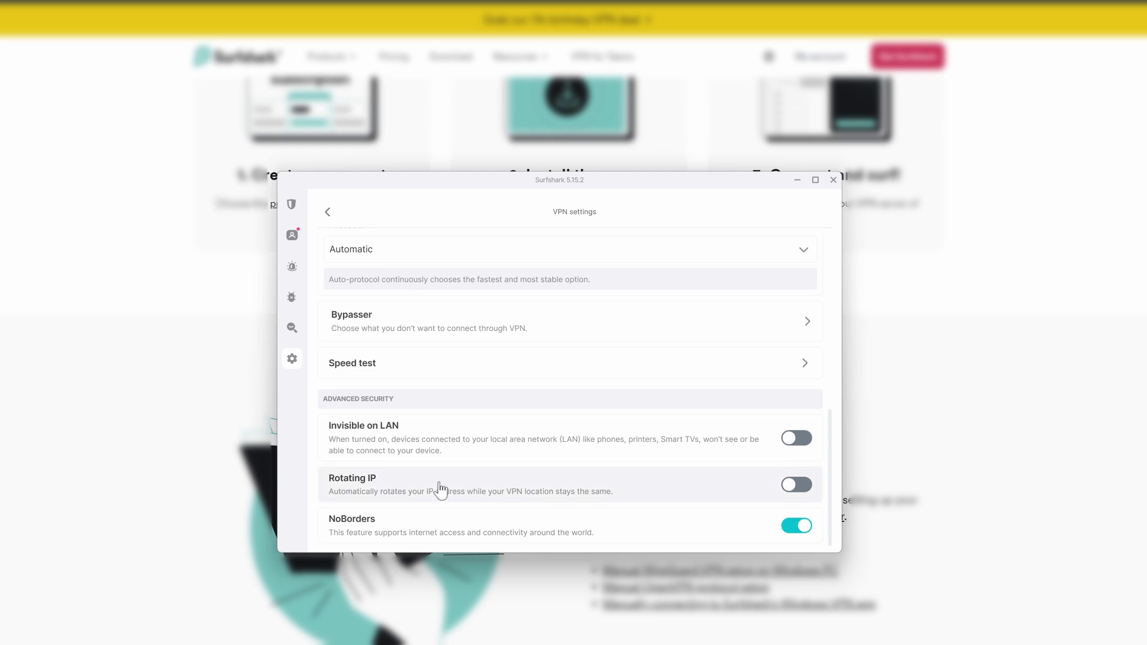
mouse_move(291, 267)
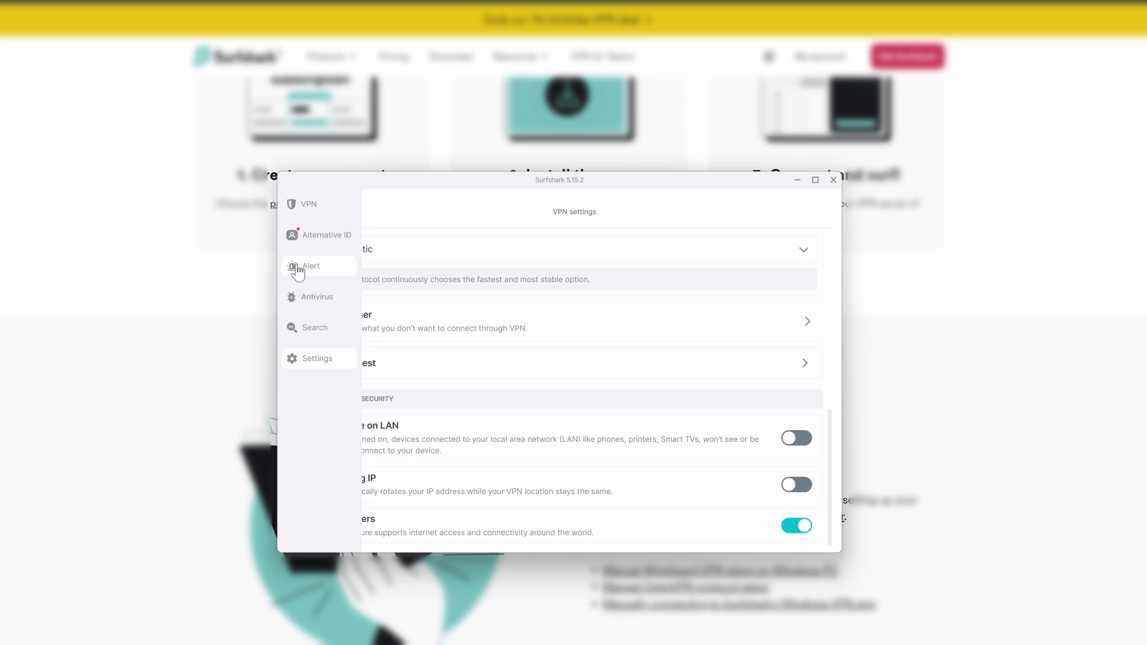
Browse the Alert credit card and ID monitoring pages.
click(298, 269)
click(502, 362)
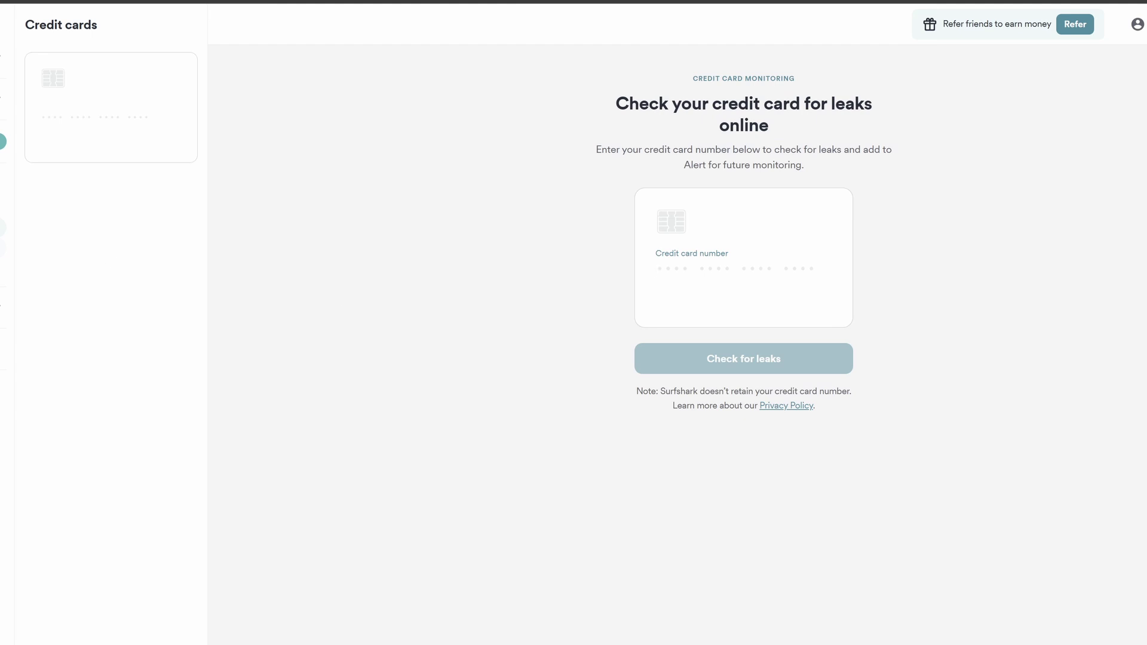
click(4, 248)
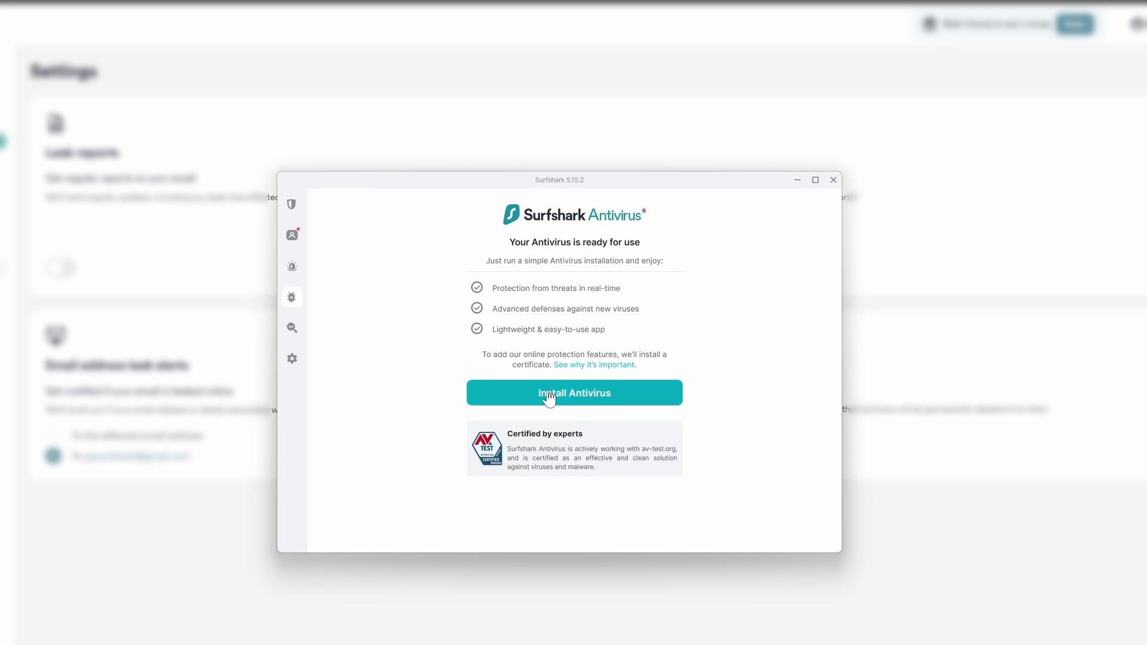
Install Antivirus, then show Surfshark Search maximized to full screen.
click(548, 398)
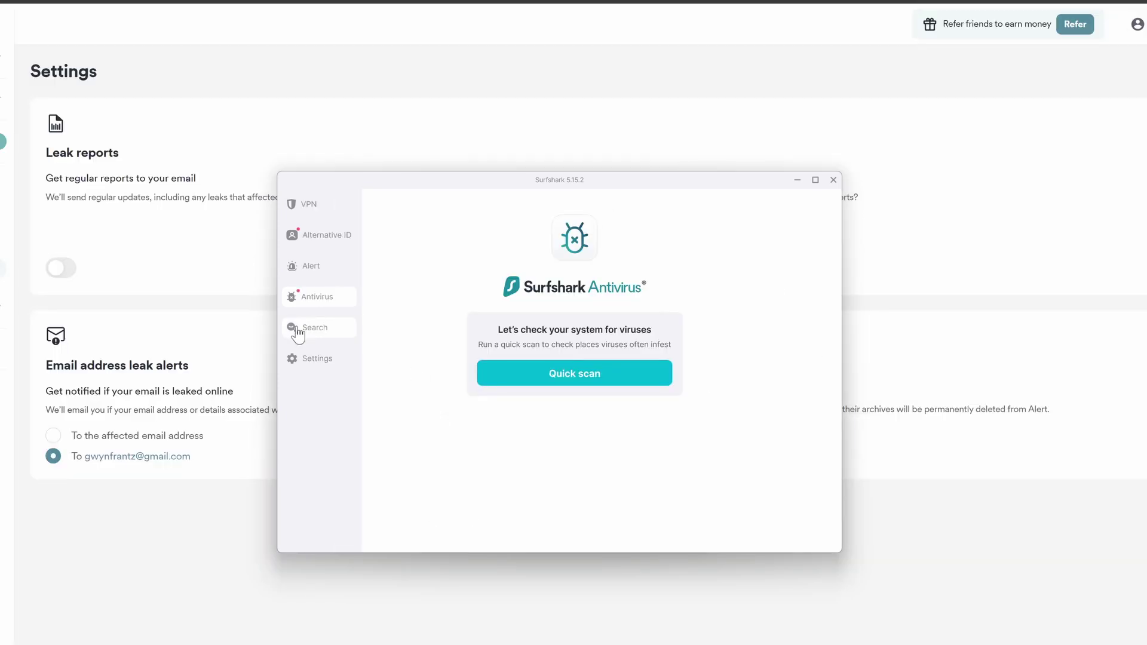
click(298, 330)
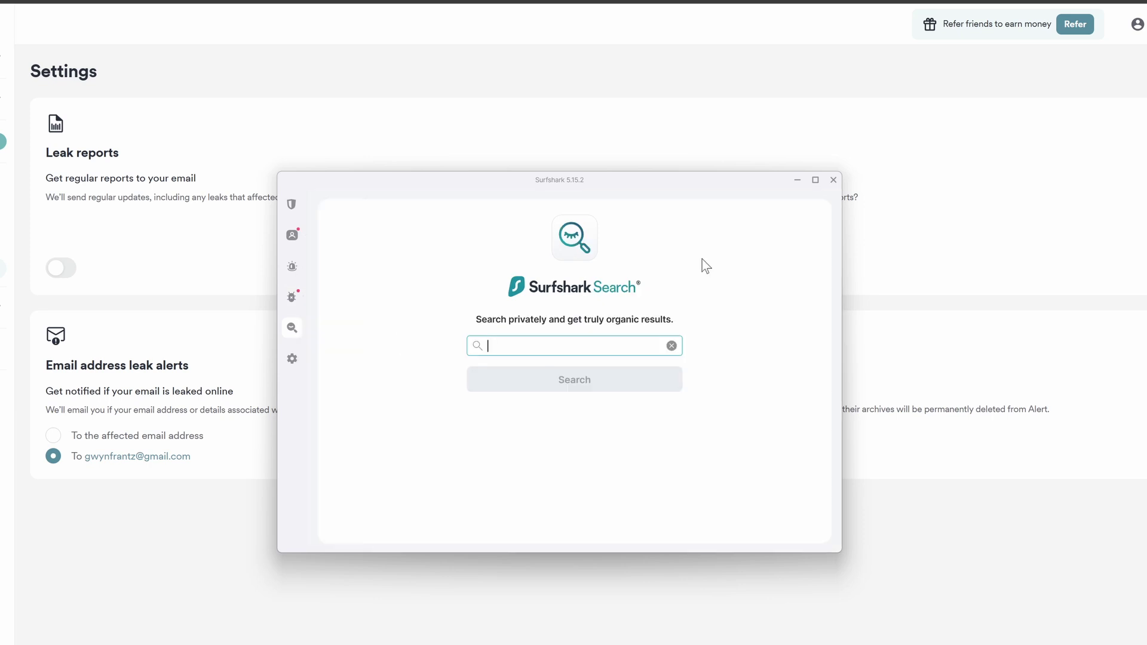
click(815, 179)
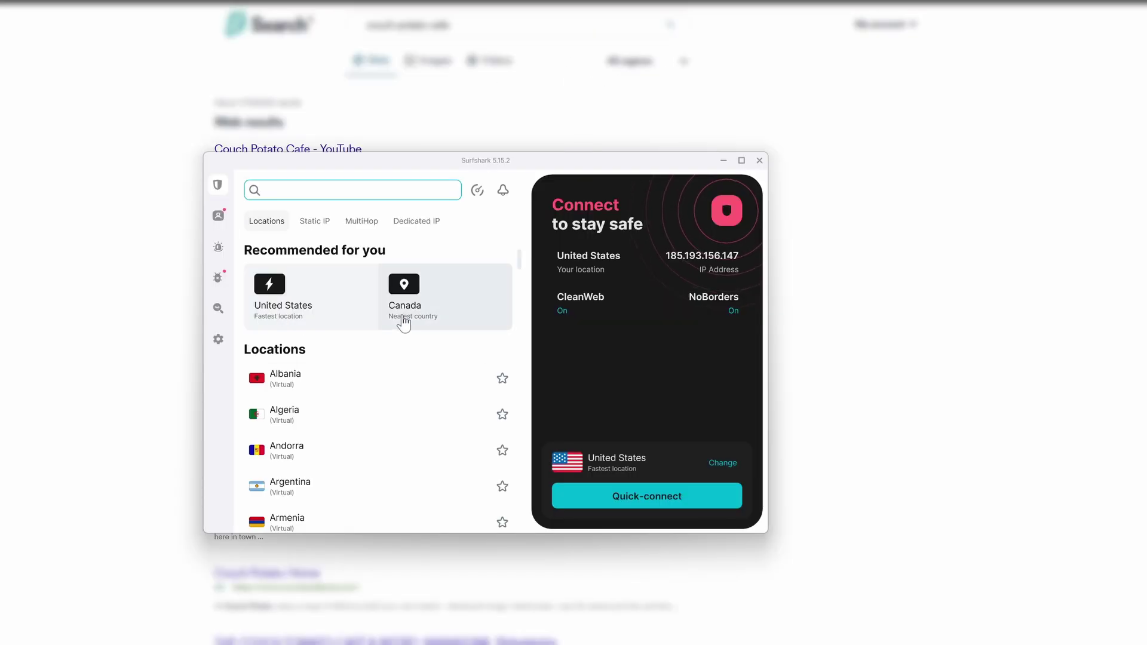
scroll(278, 405, down, 15)
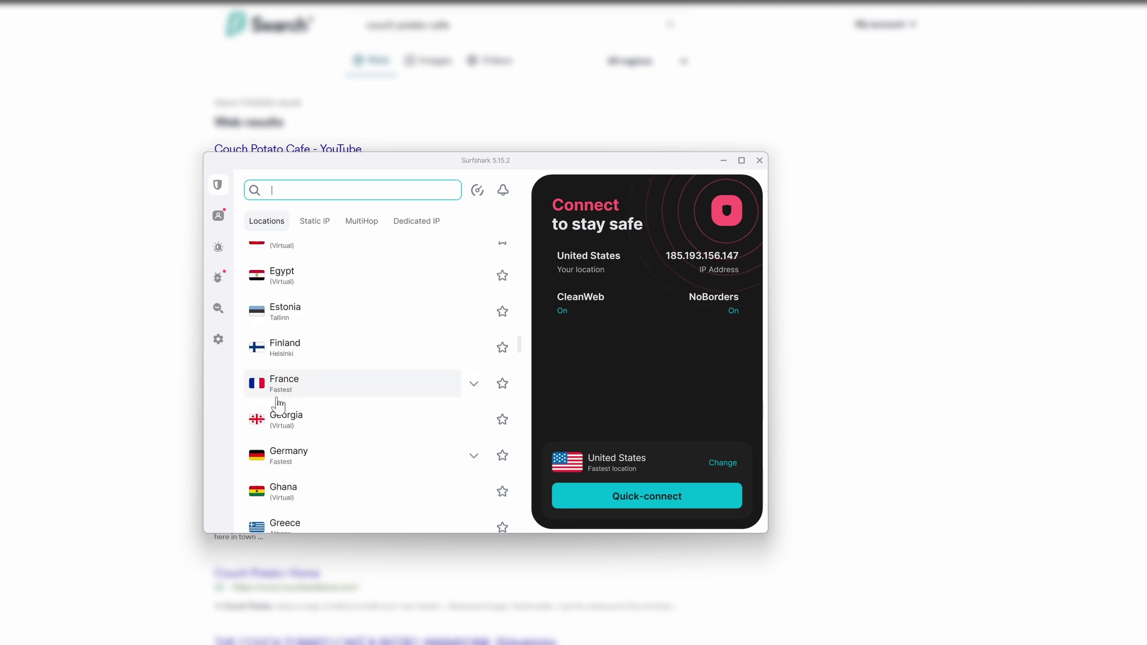
scroll(278, 405, down, 5)
scroll(278, 405, down, 2)
scroll(279, 405, down, 3)
scroll(277, 405, down, 10)
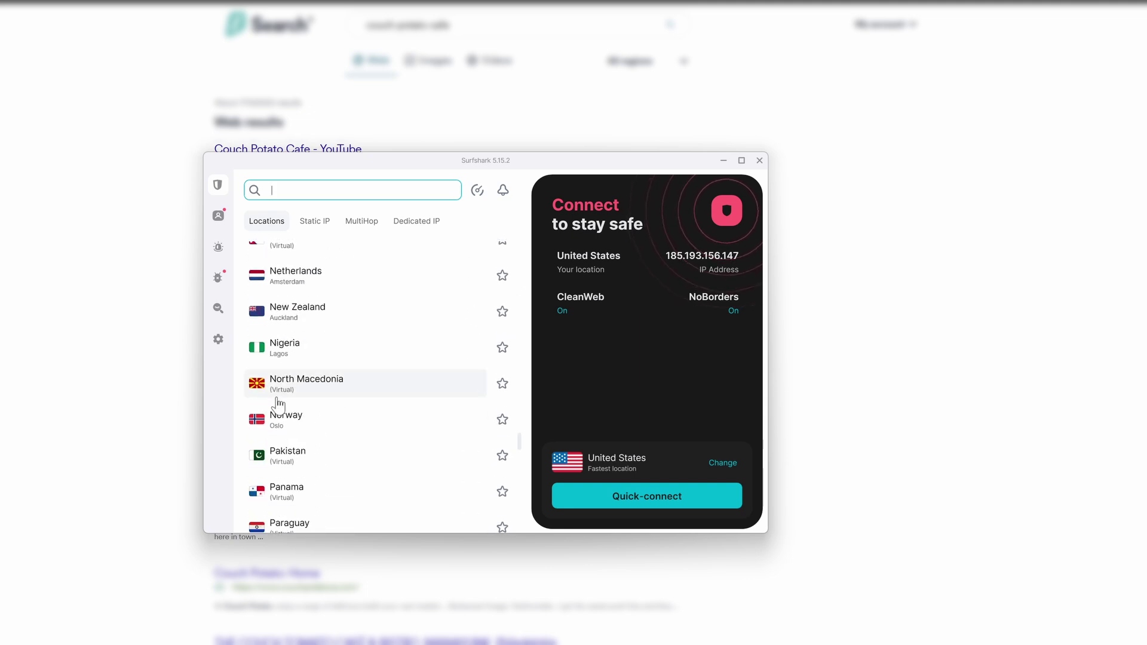
scroll(278, 405, down, 5)
scroll(278, 405, down, 10)
scroll(278, 406, down, 8)
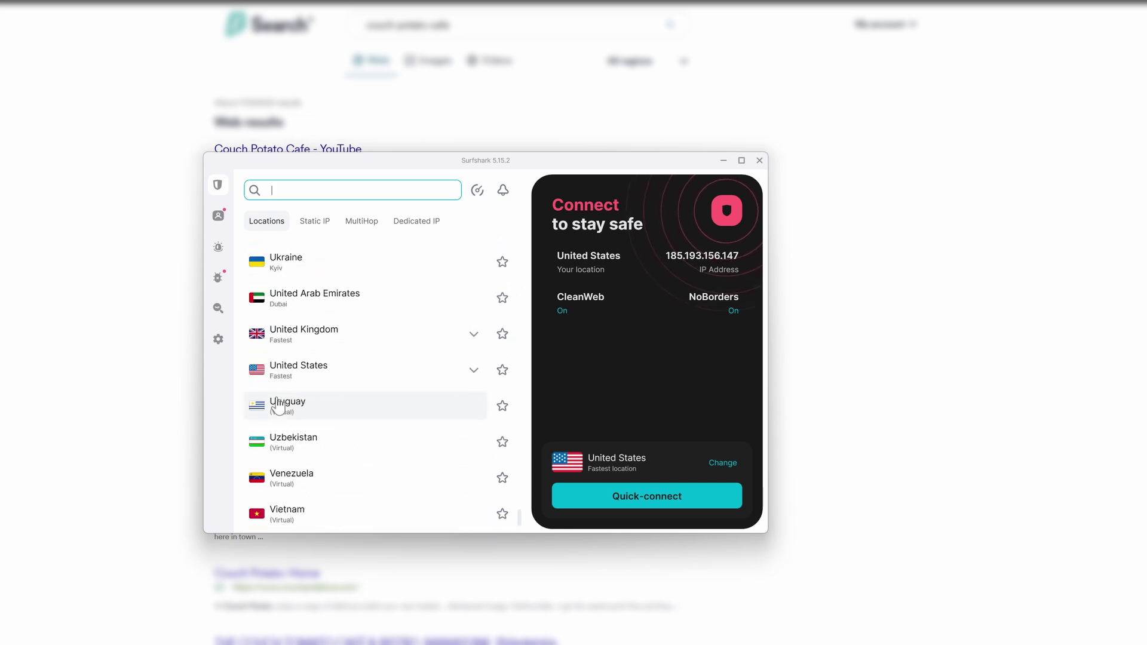
scroll(278, 405, up, 10)
Quick-connect to the fastest location, United States · San Jose.
click(614, 495)
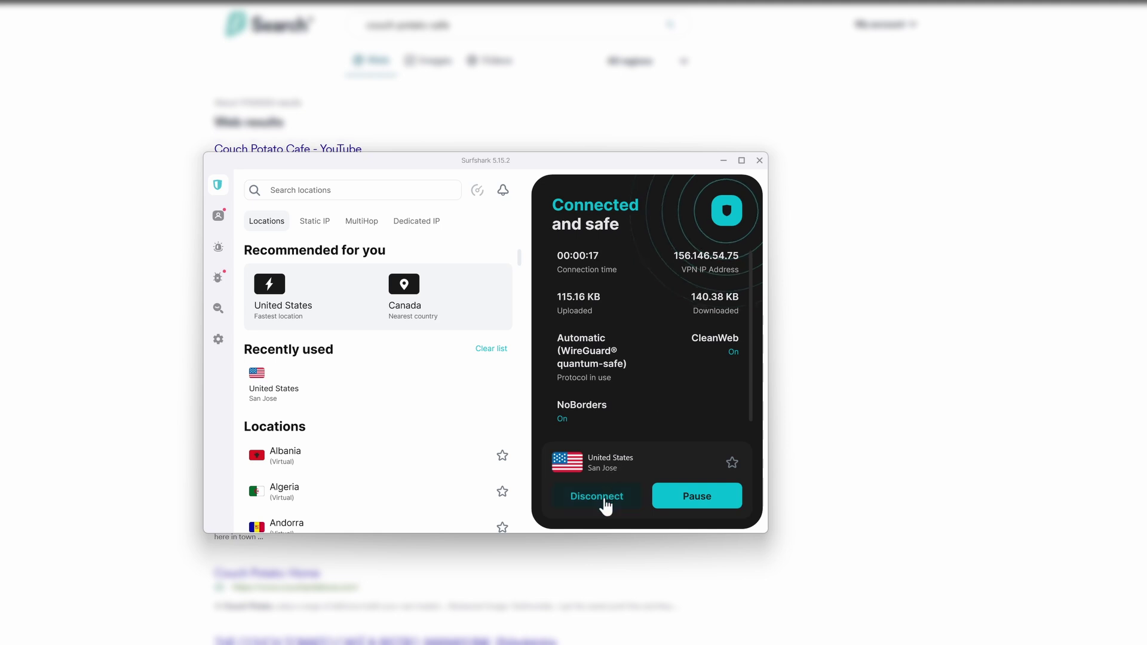
Disconnect from San Jose and look through the Antivirus and Settings sections.
click(605, 503)
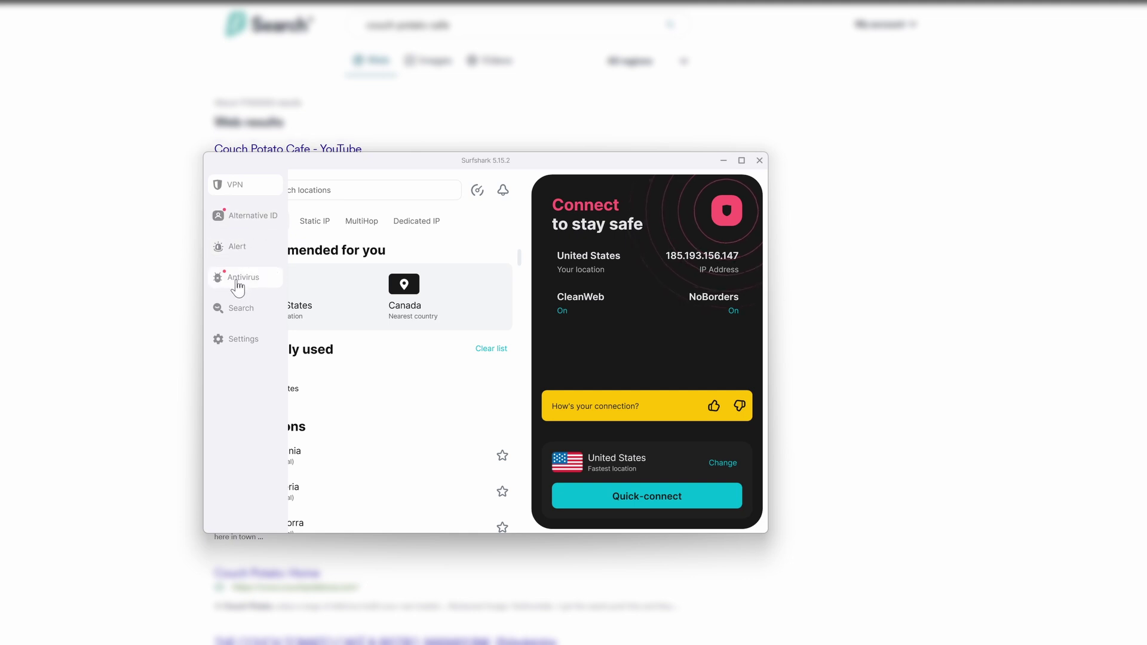
click(238, 280)
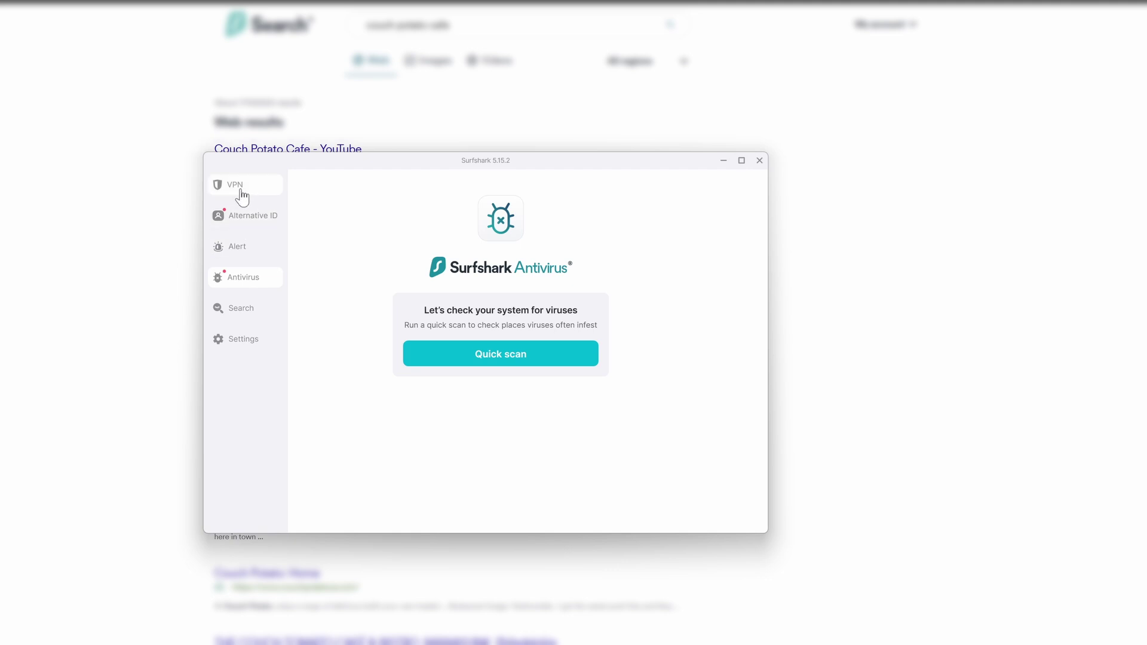
click(239, 341)
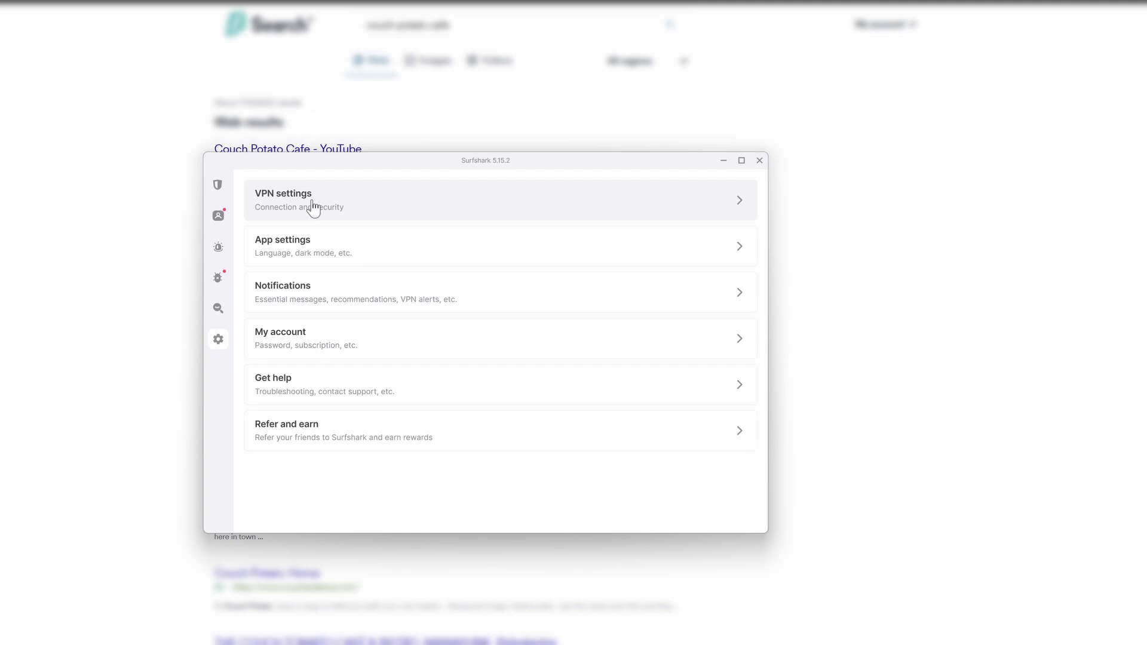
Check App settings, then reopen VPN settings to confirm CleanWeb is still on.
click(316, 255)
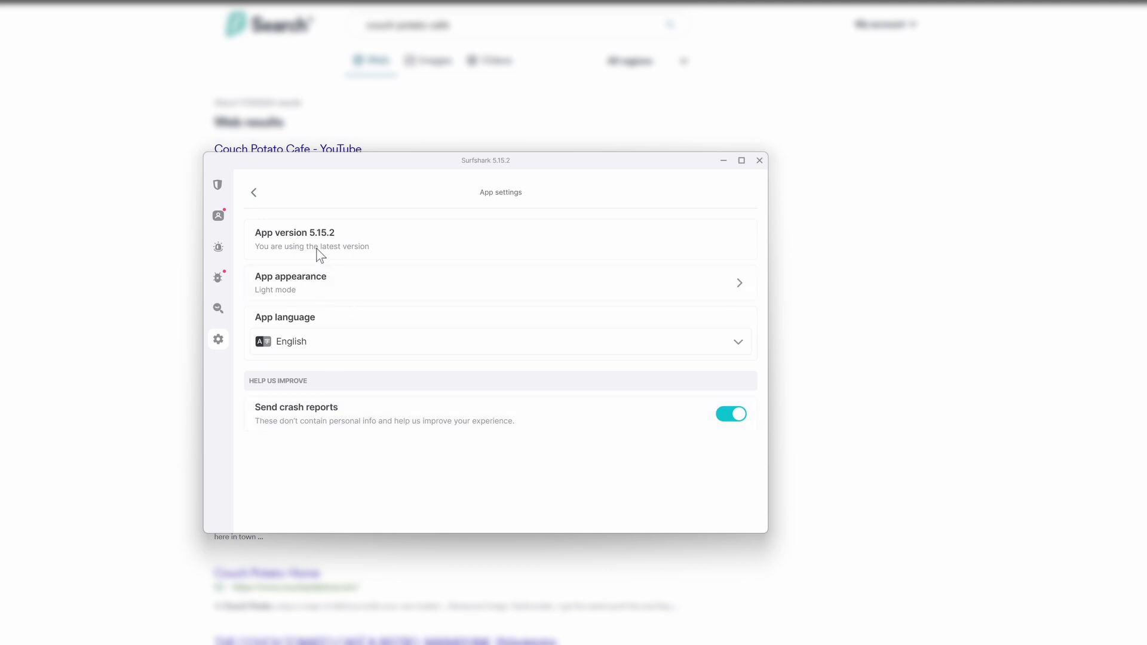
mouse_move(224, 185)
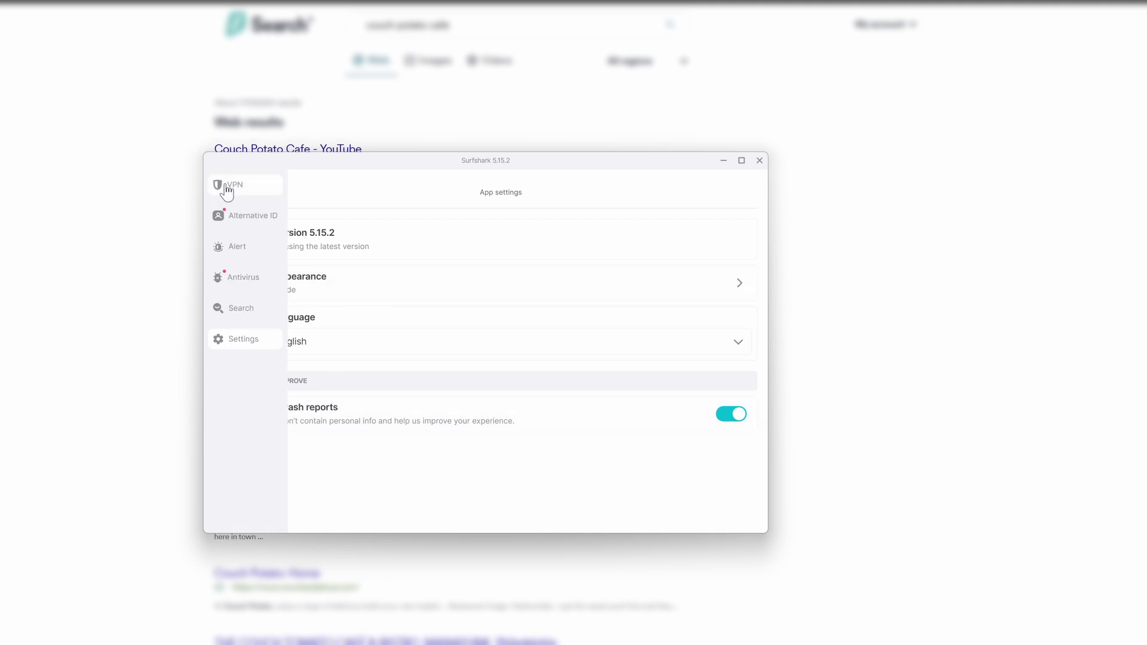
click(239, 189)
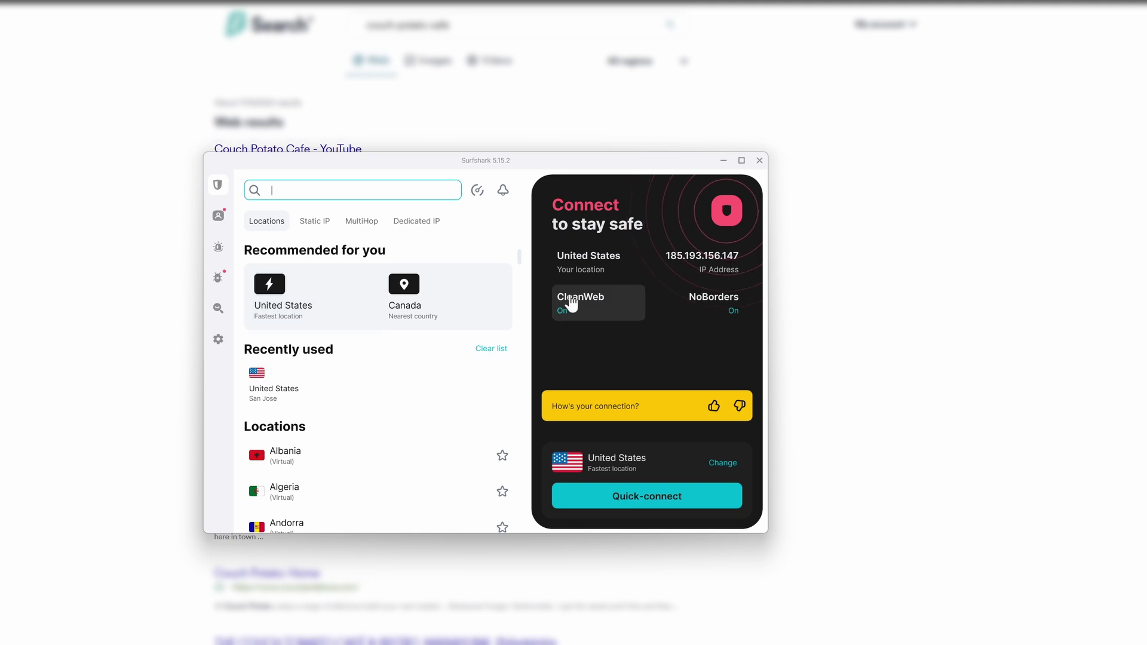
click(581, 307)
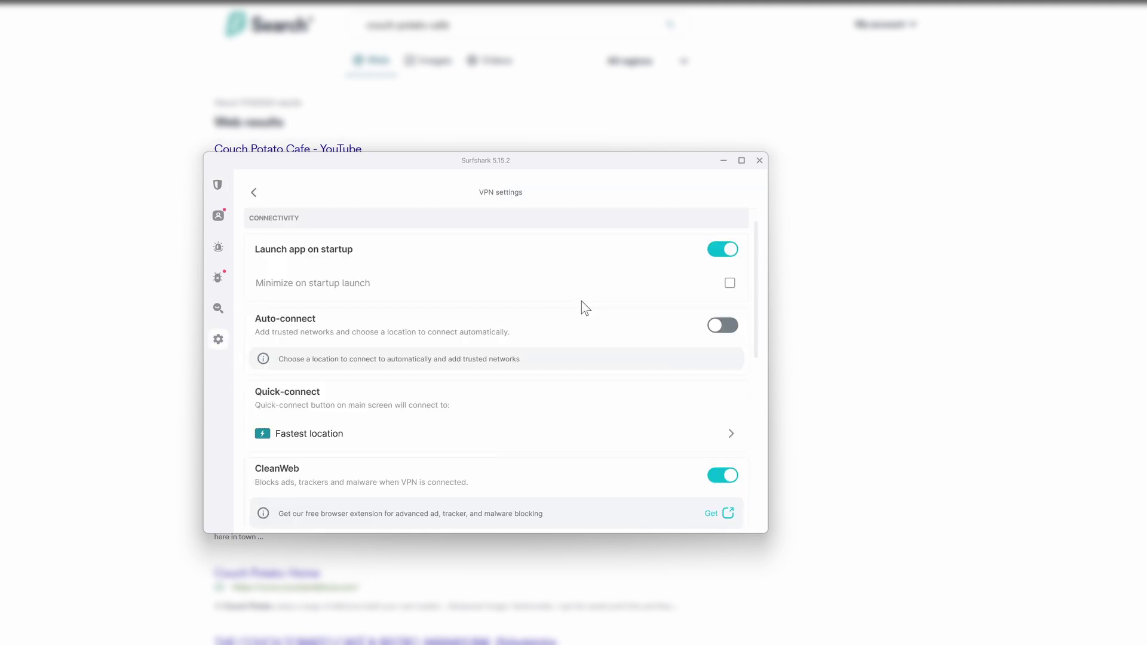
scroll(471, 450, down, 5)
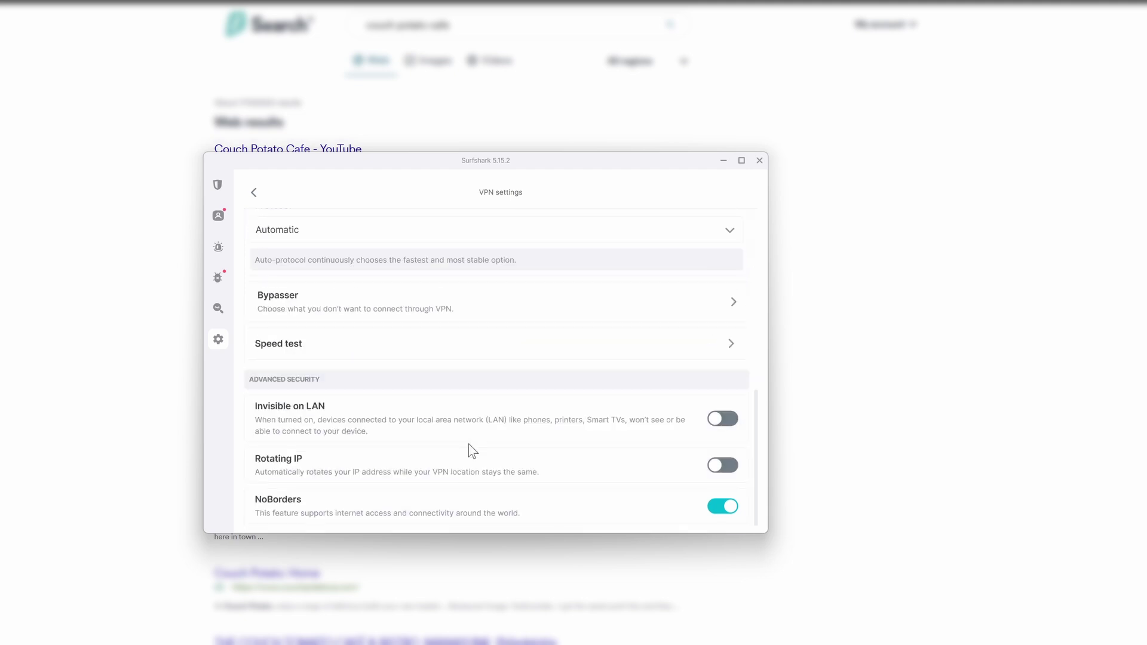
scroll(471, 451, up, 5)
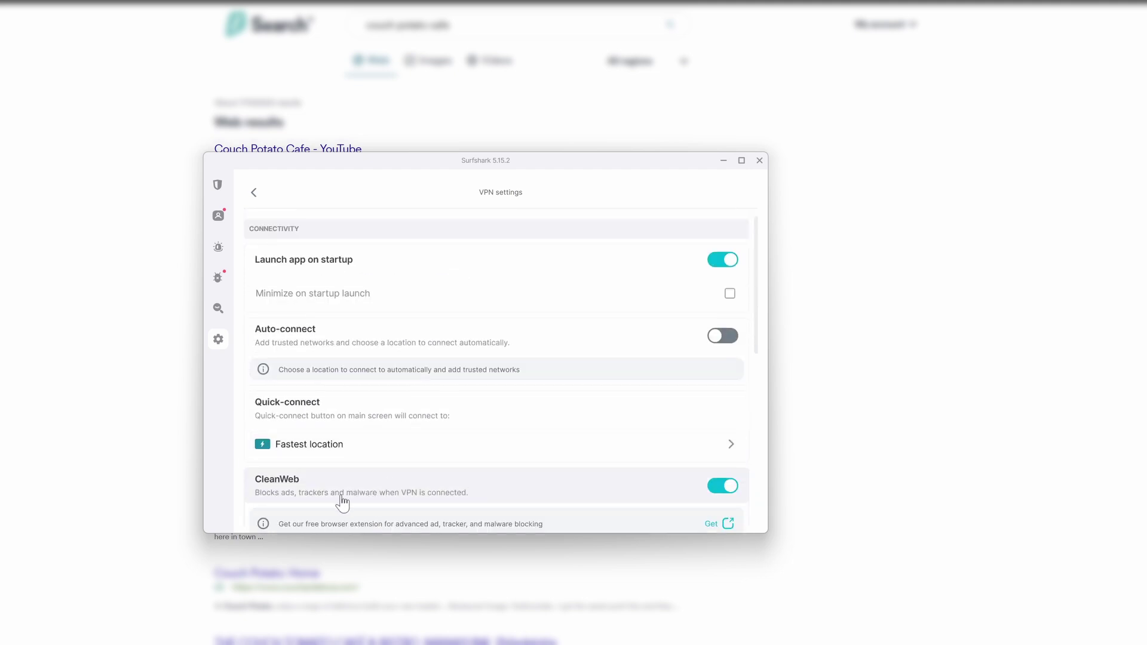